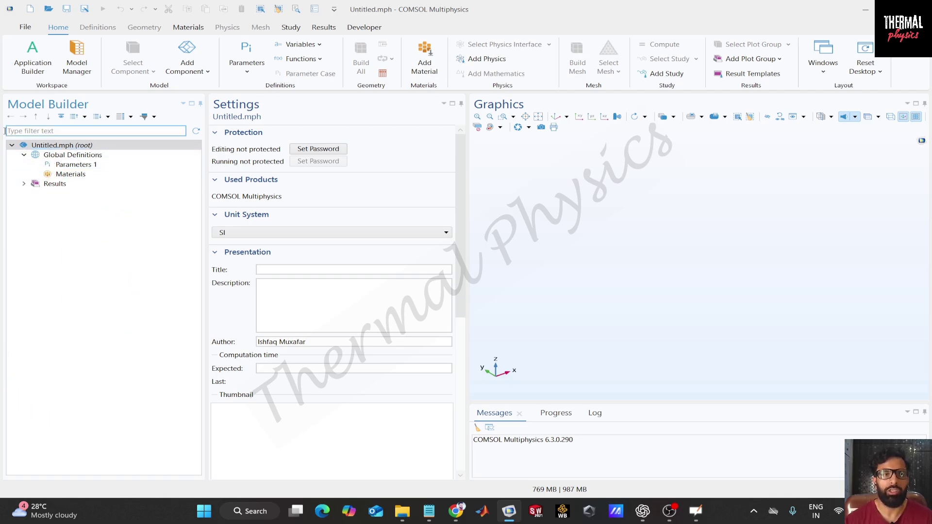
- Annotate the ribbon area with freehand pen lines, an arrow and the handwritten label Ribbon
{"action": "left_click", "coordinate": [85, 147]}
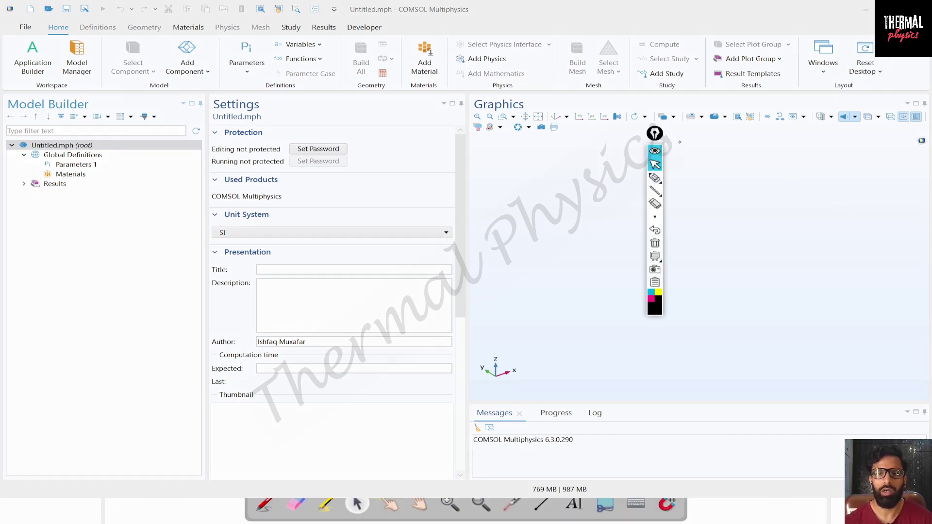
{"action": "left_click", "coordinate": [654, 179]}
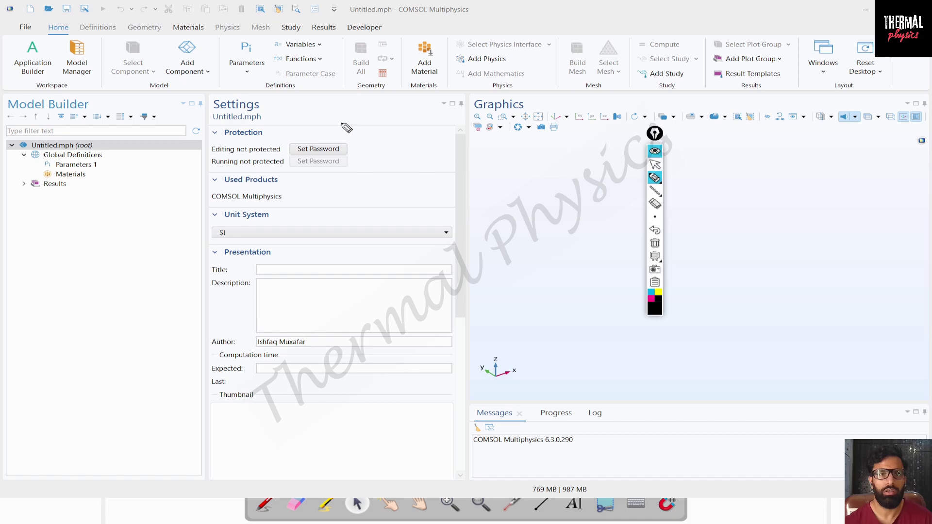
{"action": "left_click_drag", "start_coordinate": [1, 88], "coordinate": [489, 91]}
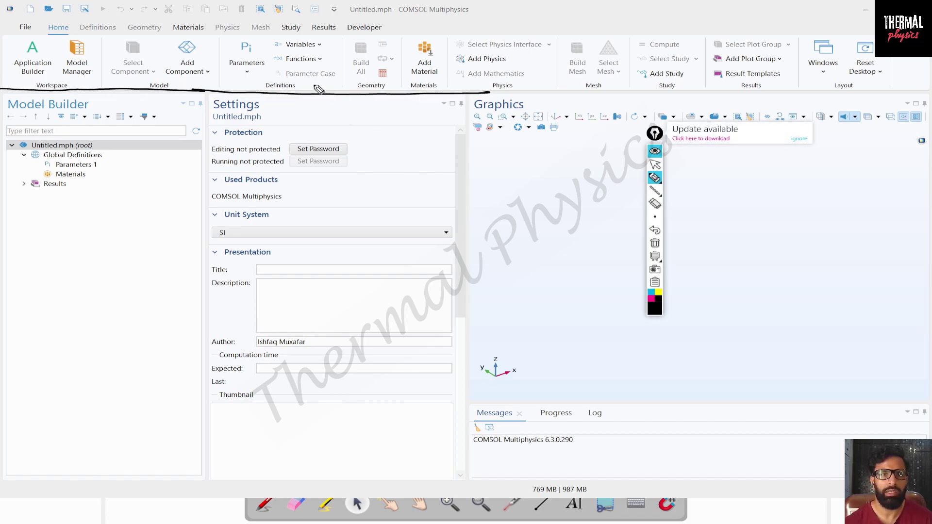
{"action": "left_click_drag", "start_coordinate": [308, 60], "coordinate": [351, 60]}
{"action": "left_click_drag", "start_coordinate": [310, 87], "coordinate": [290, 140]}
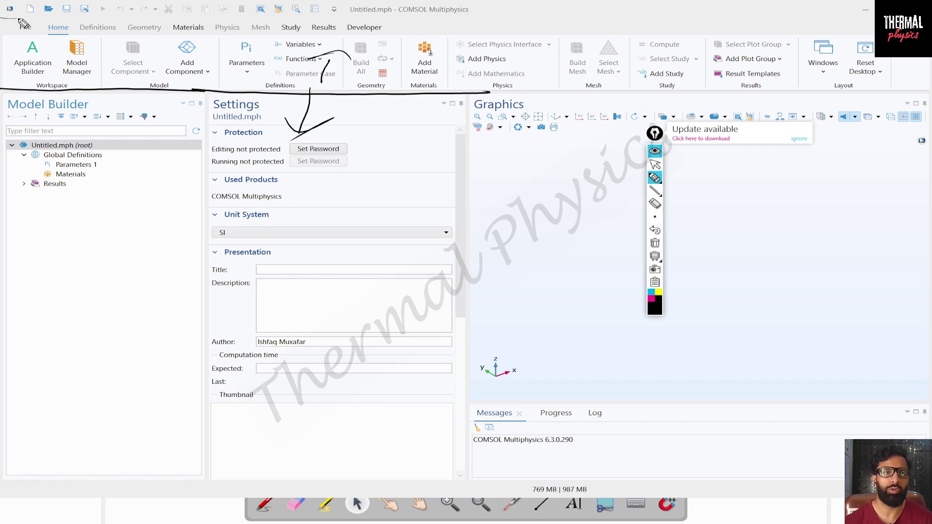
{"action": "mouse_move", "coordinate": [20, 21]}
{"action": "left_mouse_down"}
{"action": "mouse_move", "coordinate": [490, 17]}
{"action": "mouse_move", "coordinate": [493, 2]}
{"action": "left_mouse_up"}
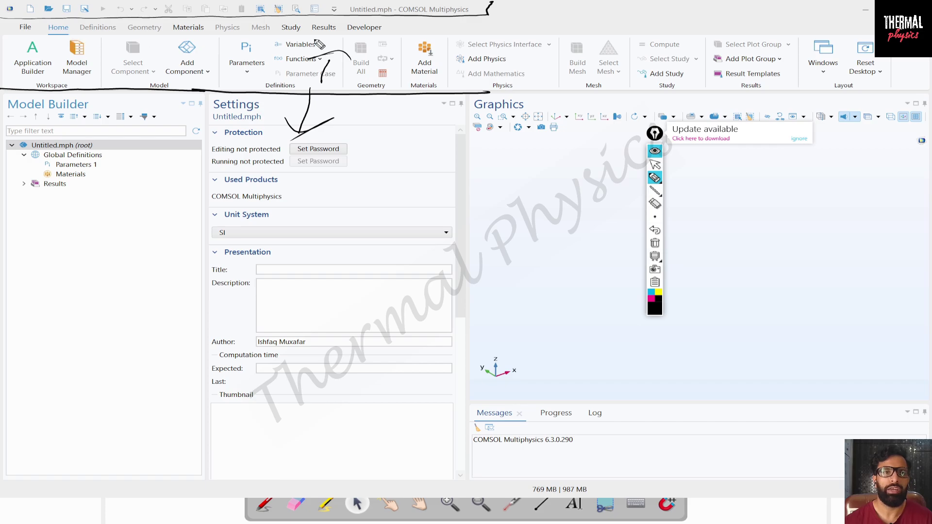
{"action": "mouse_move", "coordinate": [124, 44]}
{"action": "left_mouse_down"}
{"action": "mouse_move", "coordinate": [97, 63]}
{"action": "mouse_move", "coordinate": [162, 56]}
{"action": "mouse_move", "coordinate": [213, 65]}
{"action": "mouse_move", "coordinate": [327, 49]}
{"action": "left_mouse_up"}
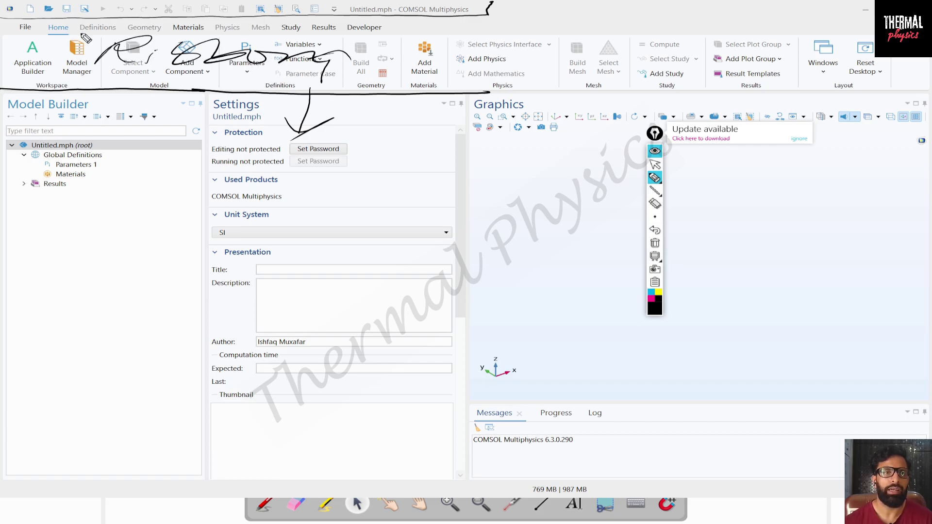
{"action": "left_click_drag", "start_coordinate": [13, 32], "coordinate": [391, 33]}
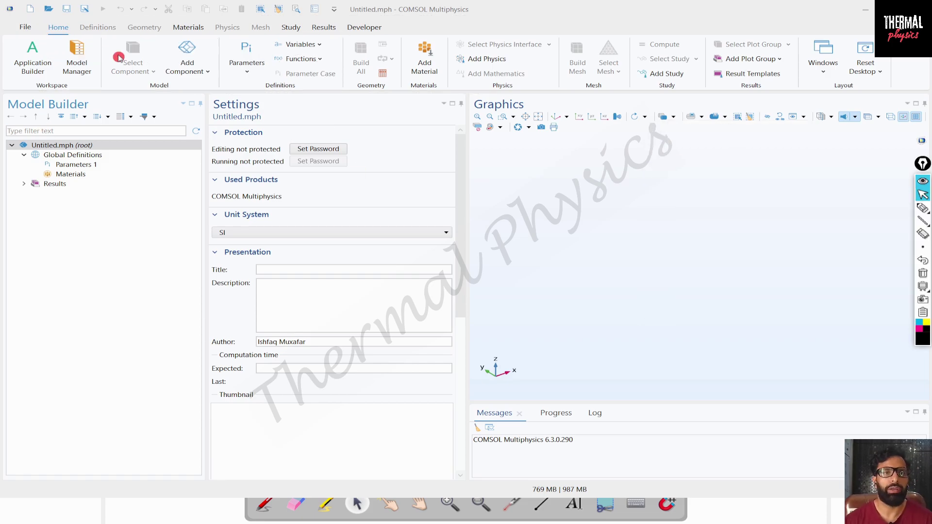
- Review the file commands and the ribbon tools offered for materials, studies and results
{"action": "left_click", "coordinate": [24, 29]}
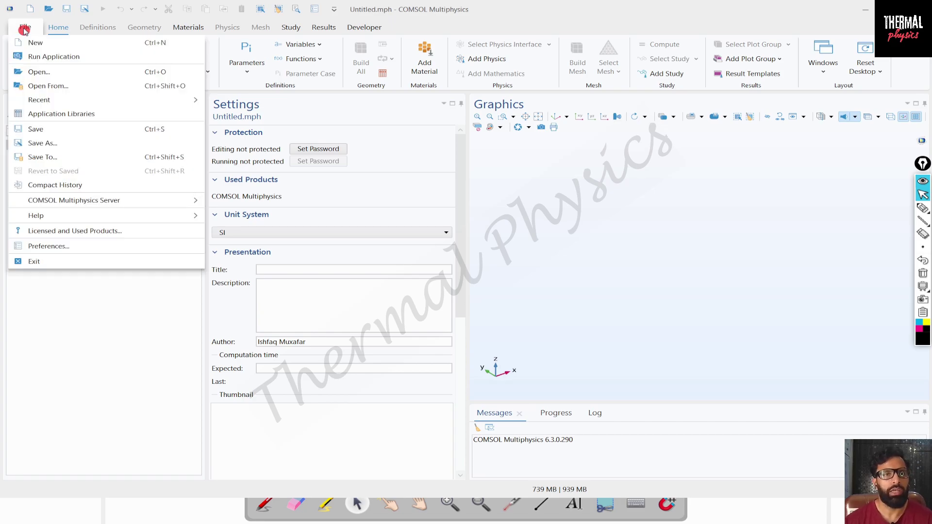
{"action": "left_click", "coordinate": [61, 307]}
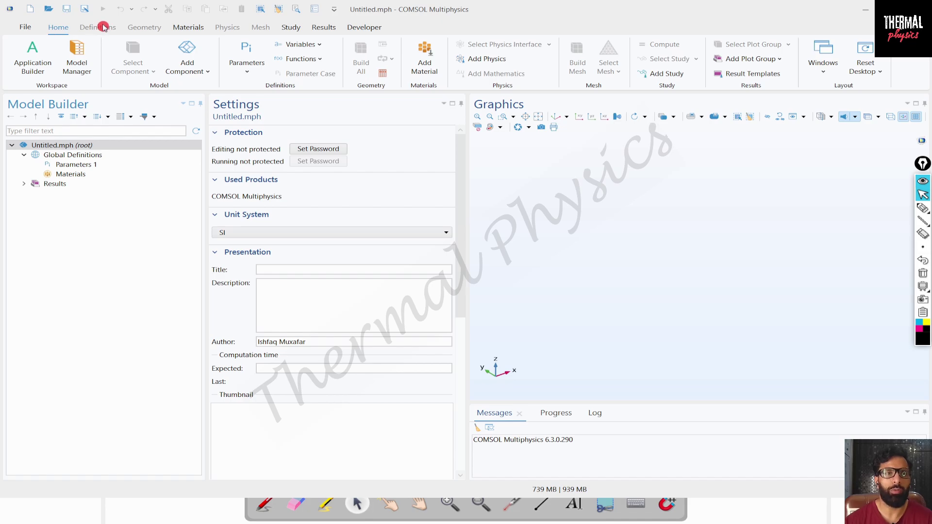
{"action": "left_click", "coordinate": [189, 28]}
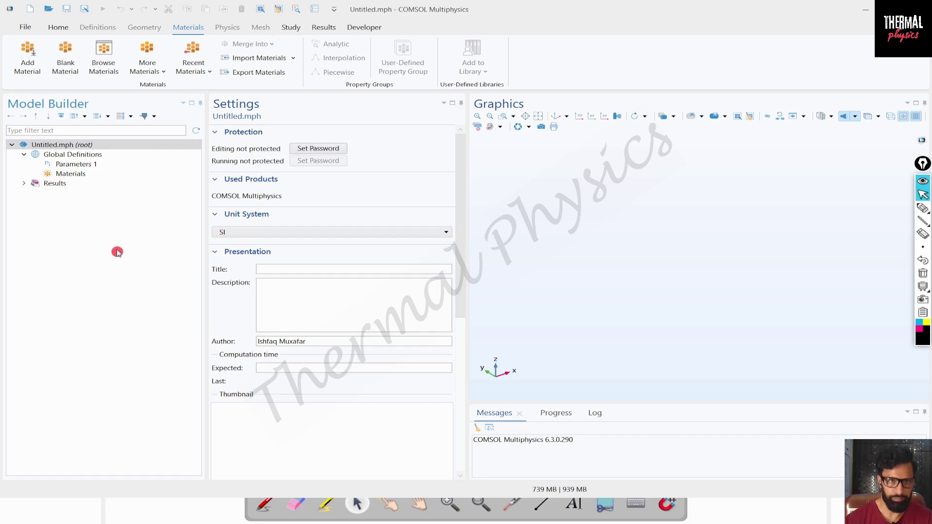
{"action": "left_click", "coordinate": [51, 27]}
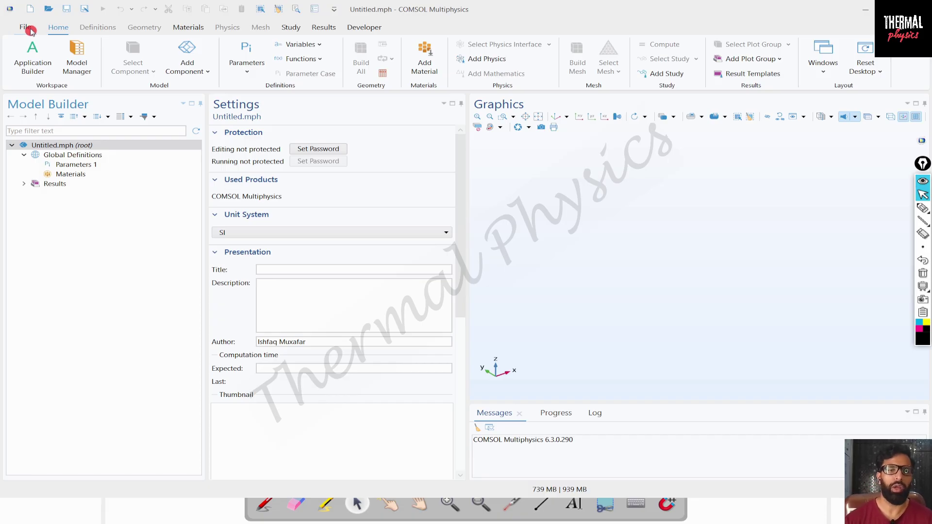
{"action": "left_click", "coordinate": [27, 27]}
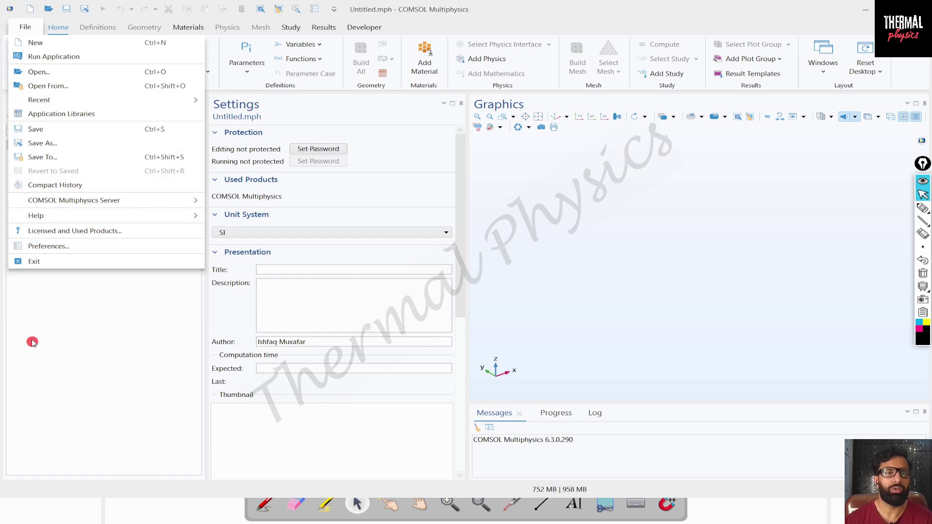
{"action": "left_click", "coordinate": [52, 340]}
{"action": "left_click", "coordinate": [27, 27]}
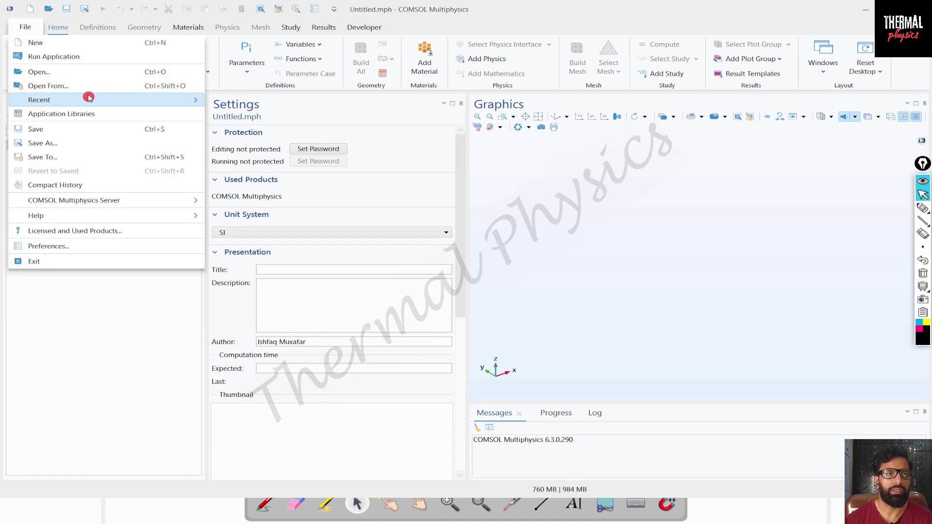
{"action": "left_click", "coordinate": [84, 321]}
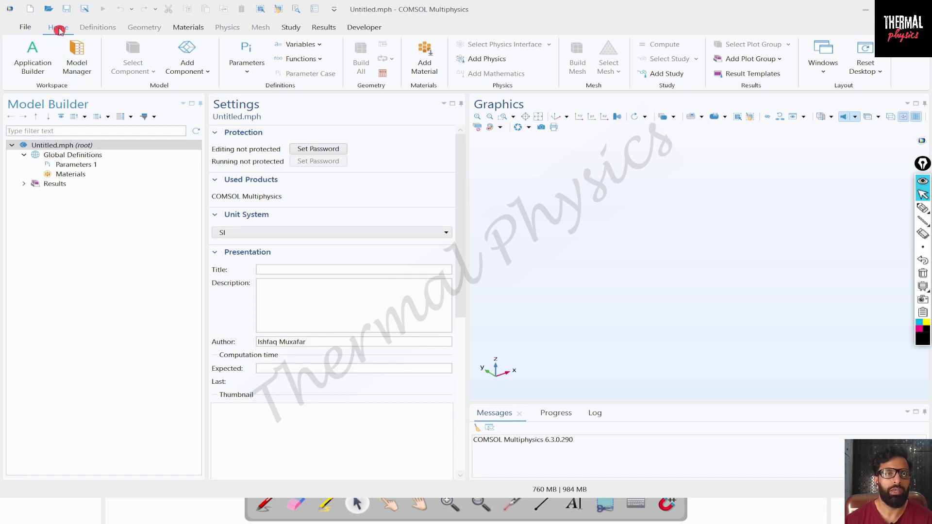
{"action": "left_click", "coordinate": [26, 30]}
{"action": "left_click", "coordinate": [52, 31]}
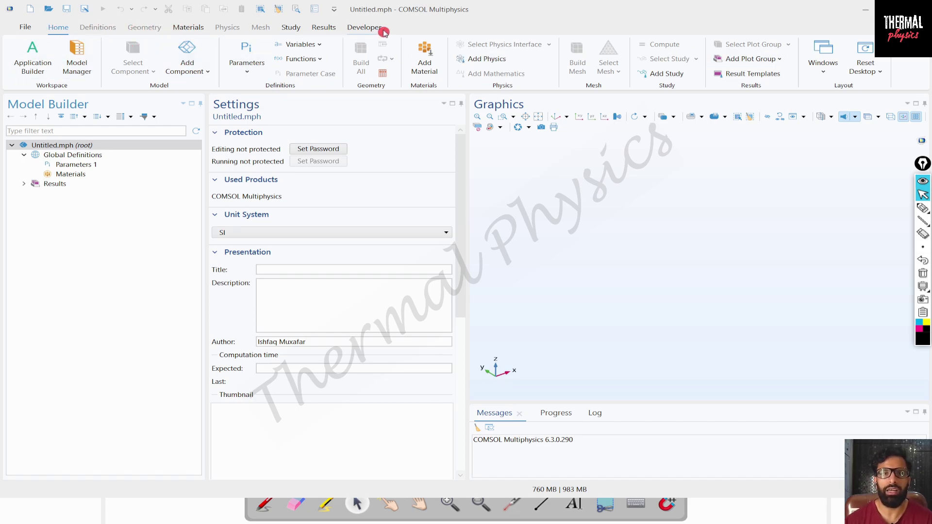
{"action": "left_click", "coordinate": [178, 30]}
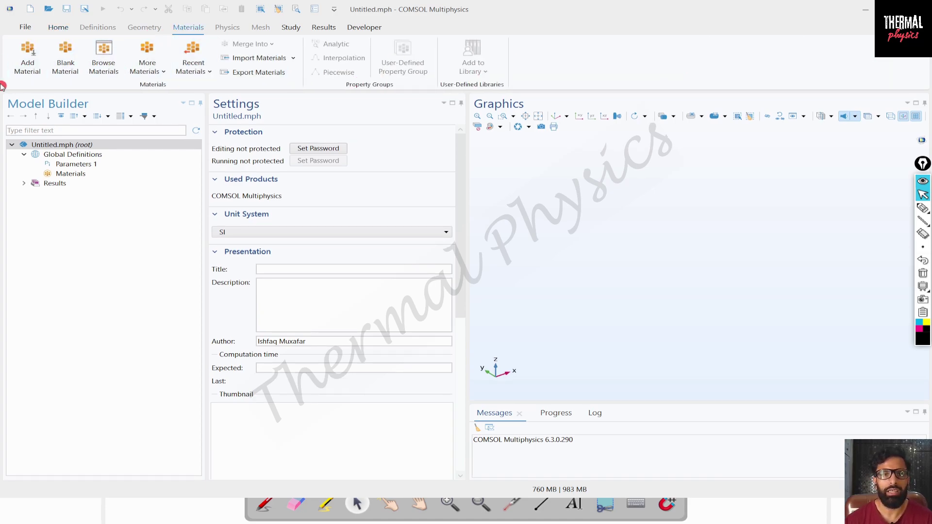
{"action": "left_click", "coordinate": [290, 28]}
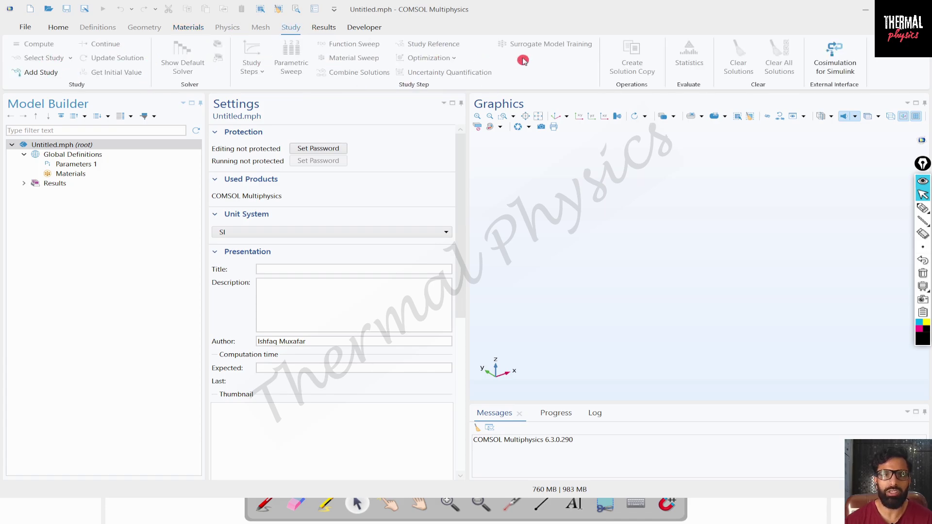
{"action": "left_click", "coordinate": [325, 28]}
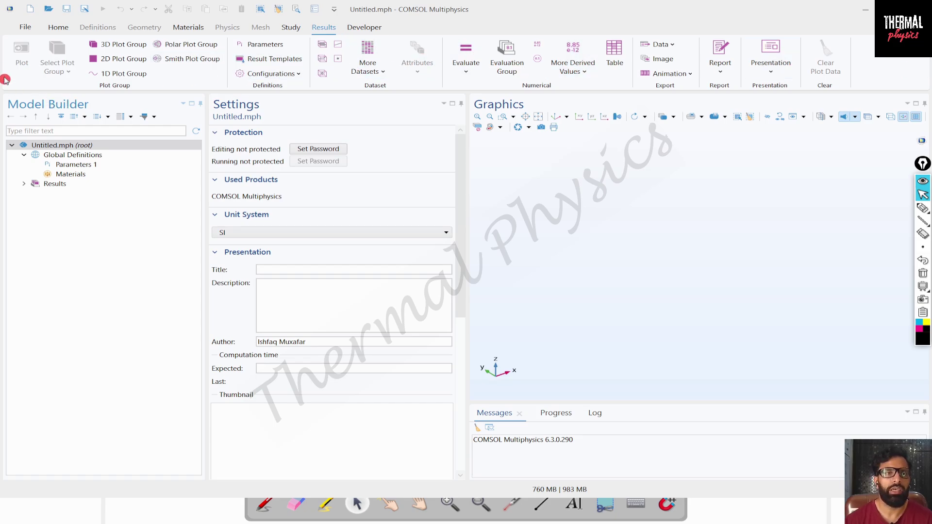
- Examine the file commands and the customization options of the Quick Access Toolbar, and return to the Home tools
{"action": "left_click", "coordinate": [29, 30]}
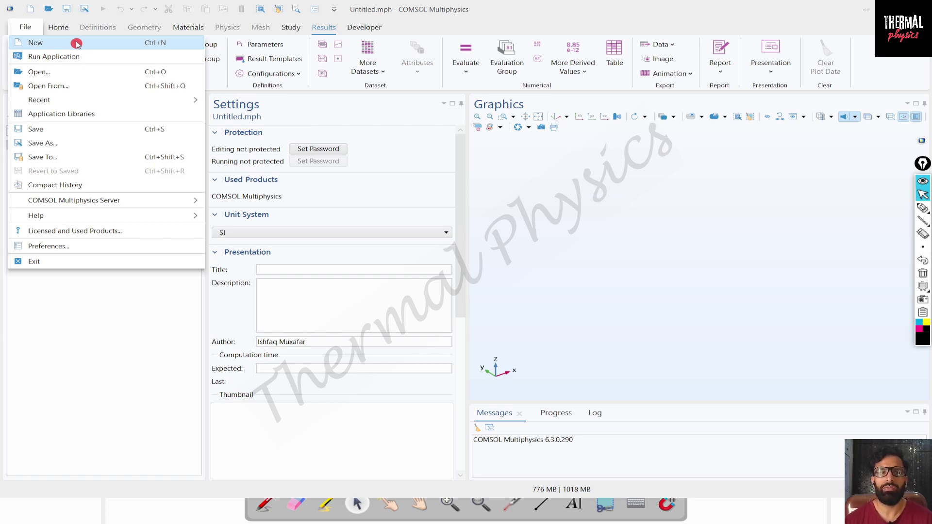
{"action": "left_click", "coordinate": [578, 5]}
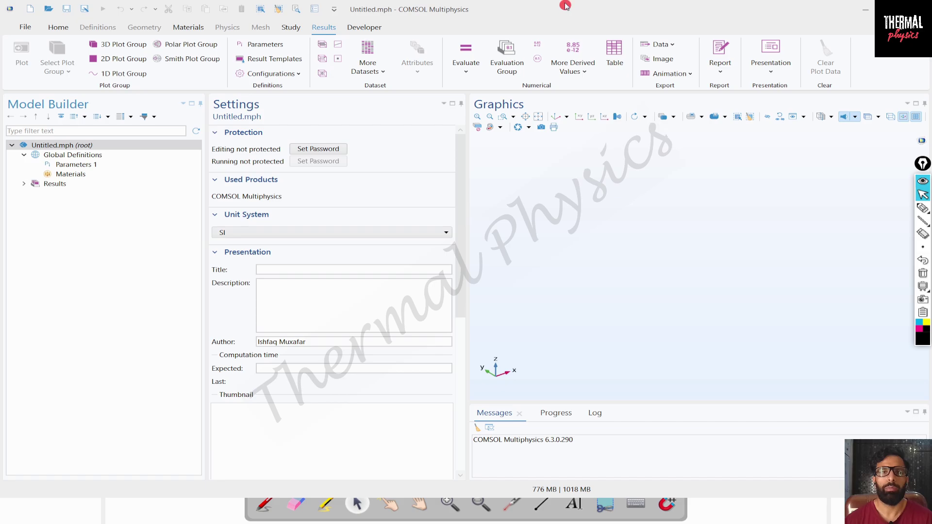
{"action": "left_click", "coordinate": [25, 27]}
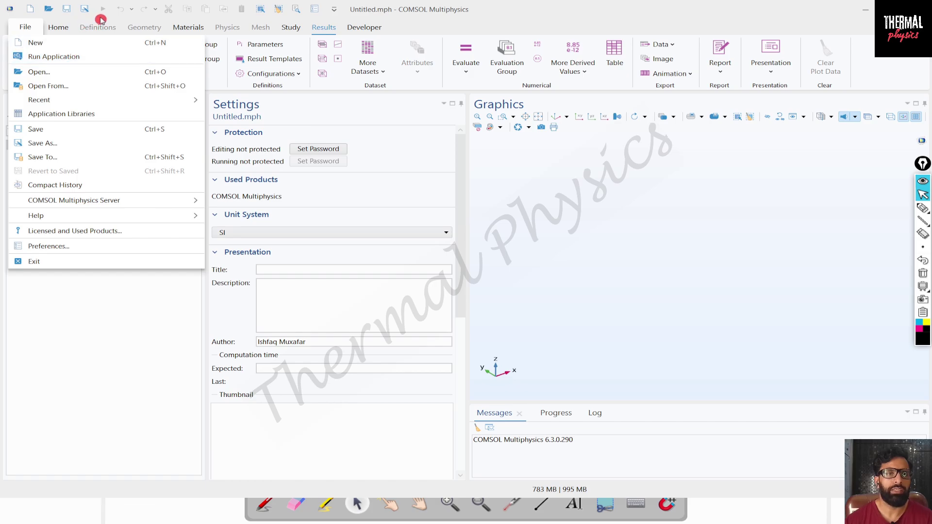
{"action": "left_click", "coordinate": [165, 339]}
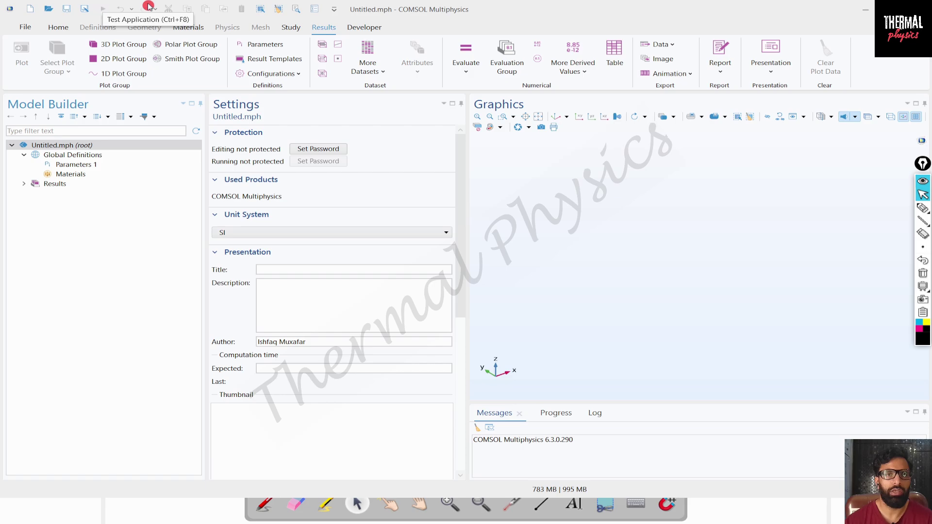
{"action": "left_click", "coordinate": [334, 11]}
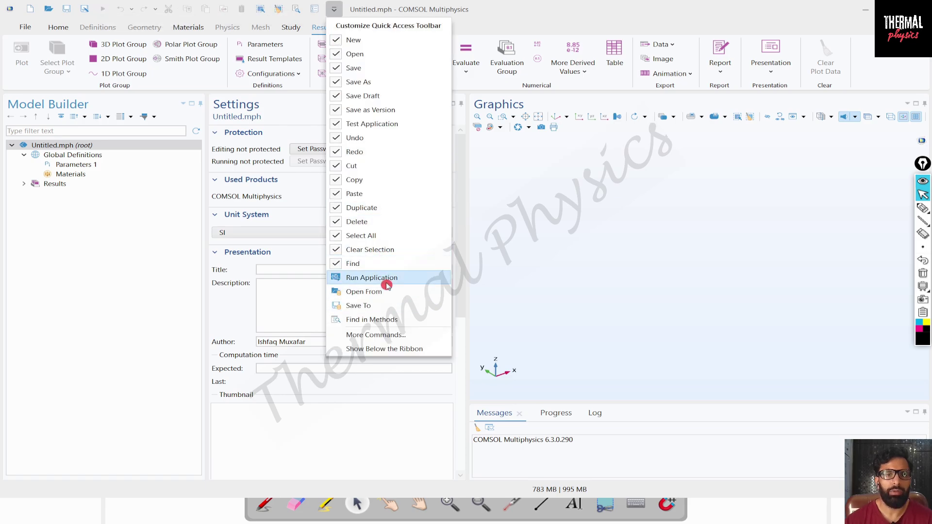
{"action": "left_click", "coordinate": [38, 210]}
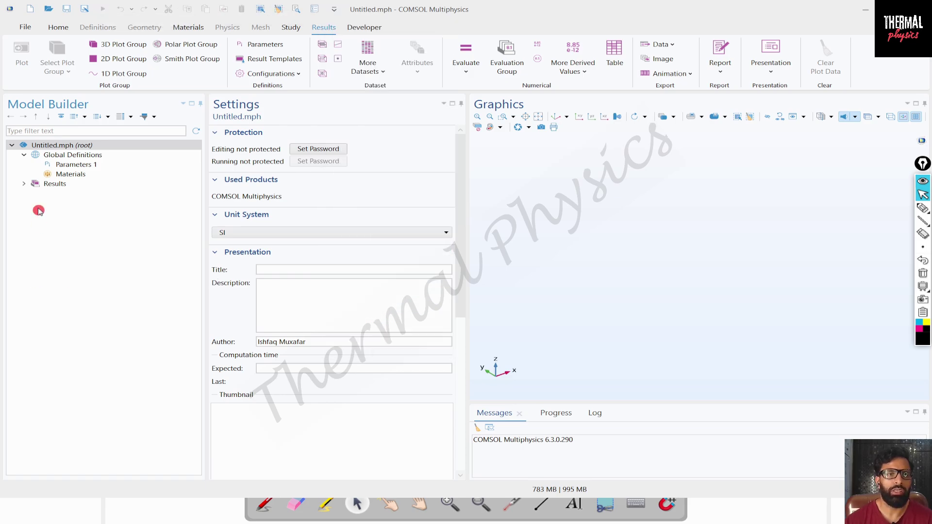
{"action": "left_click", "coordinate": [23, 28]}
{"action": "left_click", "coordinate": [77, 343]}
{"action": "left_click", "coordinate": [57, 27]}
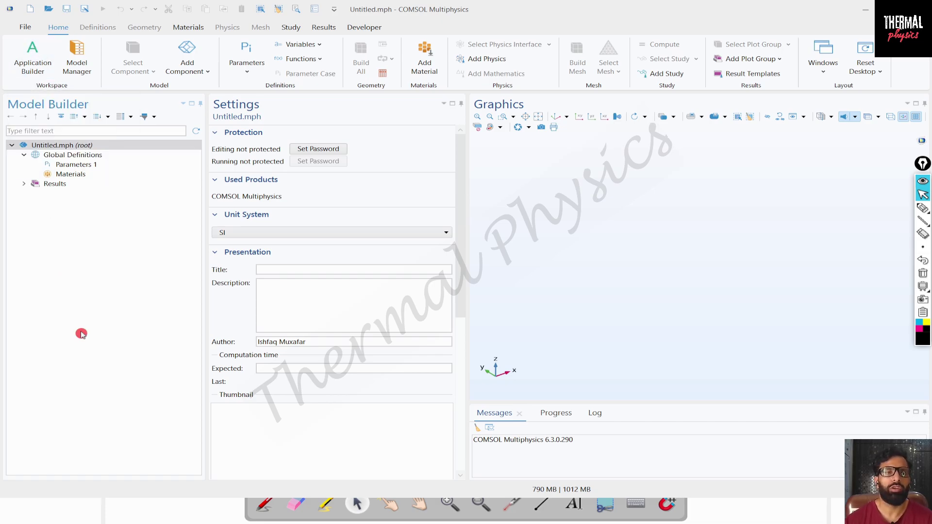
- Select the existing model Insulation_HeatSource_New on the ELECTRON (E:) drive for opening, and cancel the file selection
{"action": "left_click", "coordinate": [25, 27]}
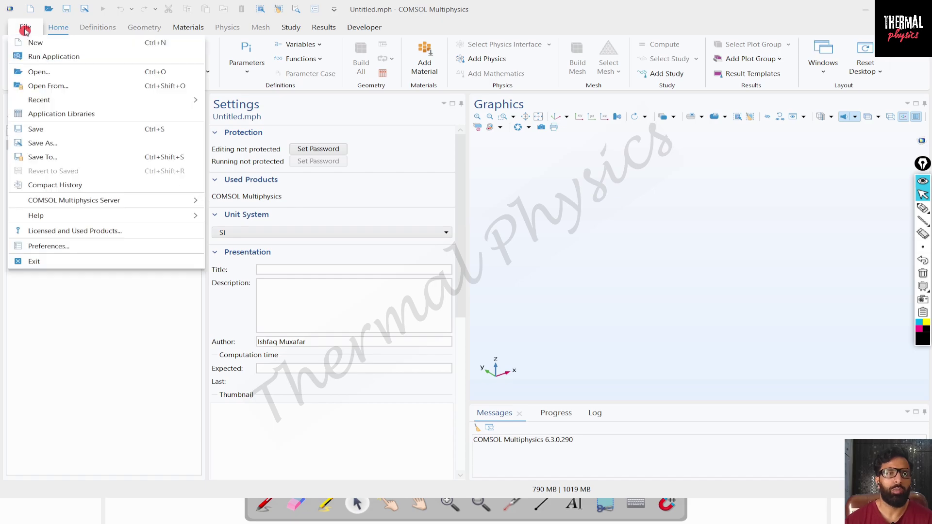
{"action": "left_click", "coordinate": [53, 73]}
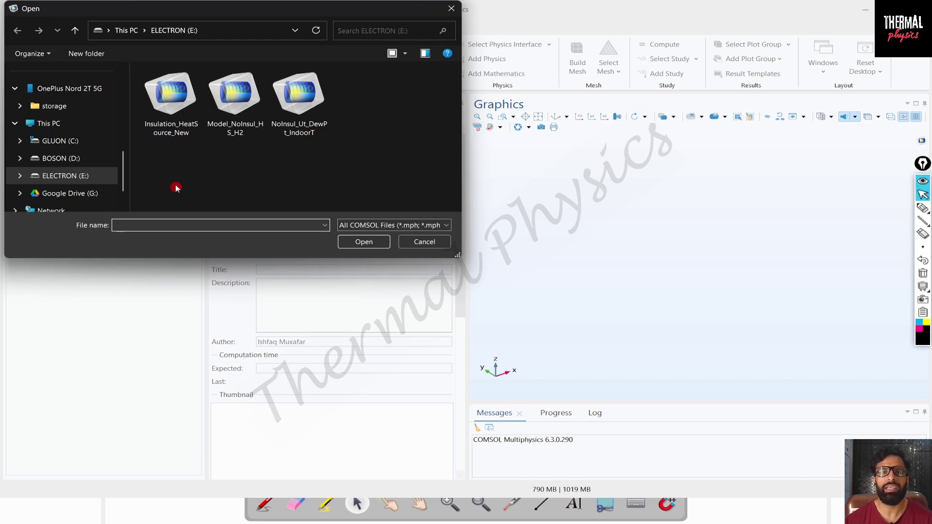
{"action": "left_click", "coordinate": [187, 109]}
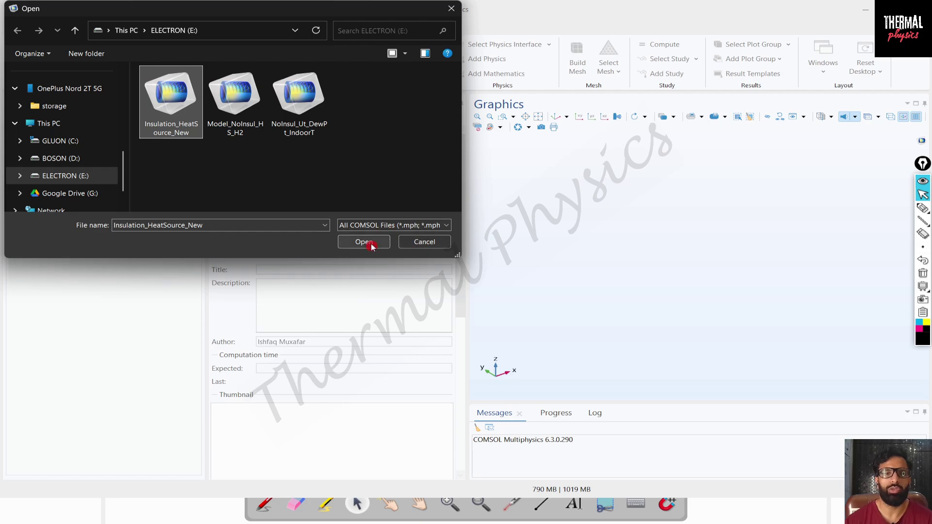
{"action": "left_click", "coordinate": [429, 248]}
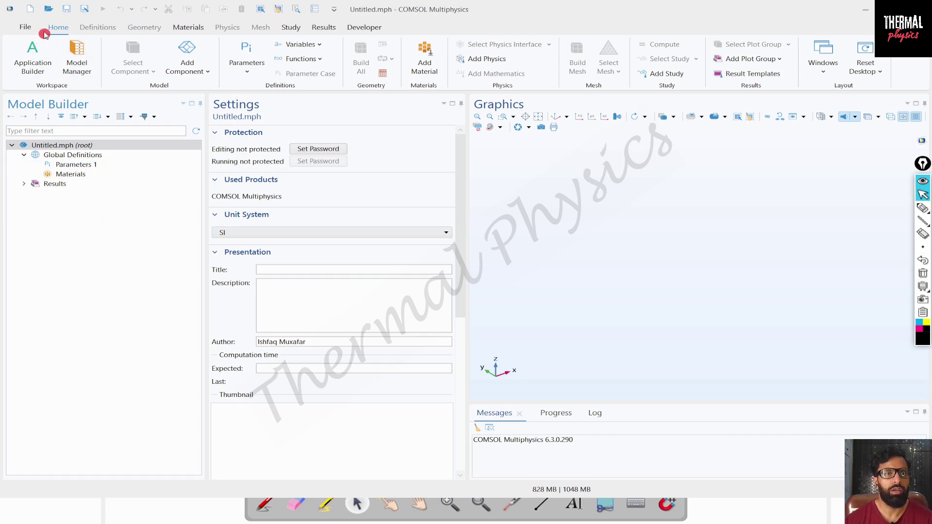
- Open the Application Libraries to view the available modules, and close them again
{"action": "left_click", "coordinate": [21, 31]}
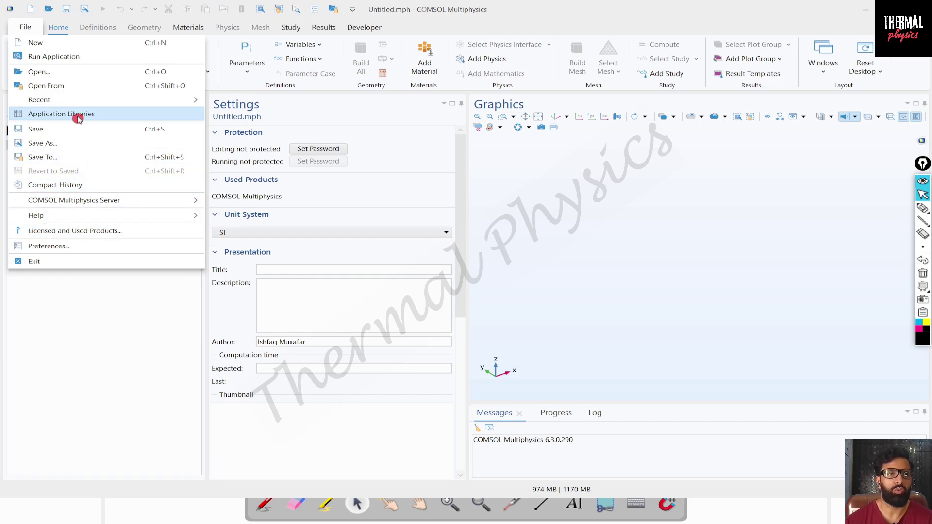
{"action": "mouse_move", "coordinate": [78, 101]}
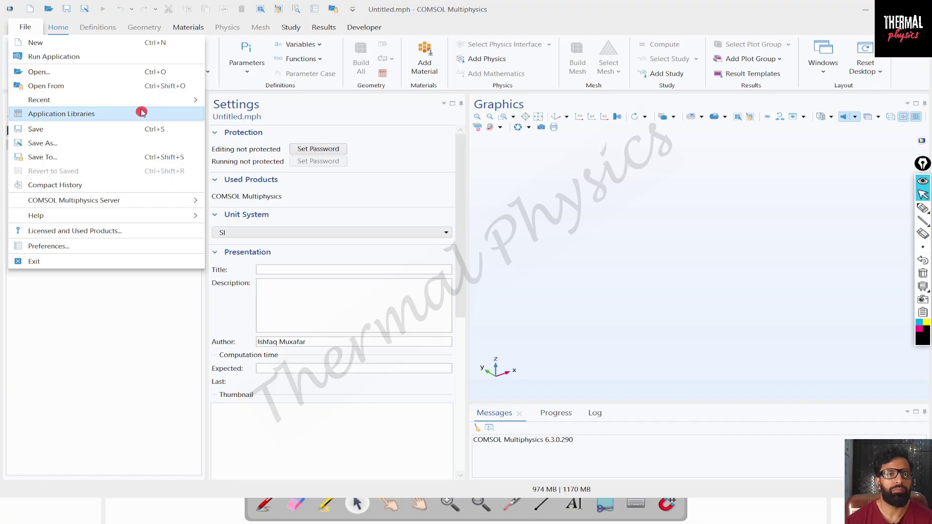
{"action": "left_click", "coordinate": [105, 114]}
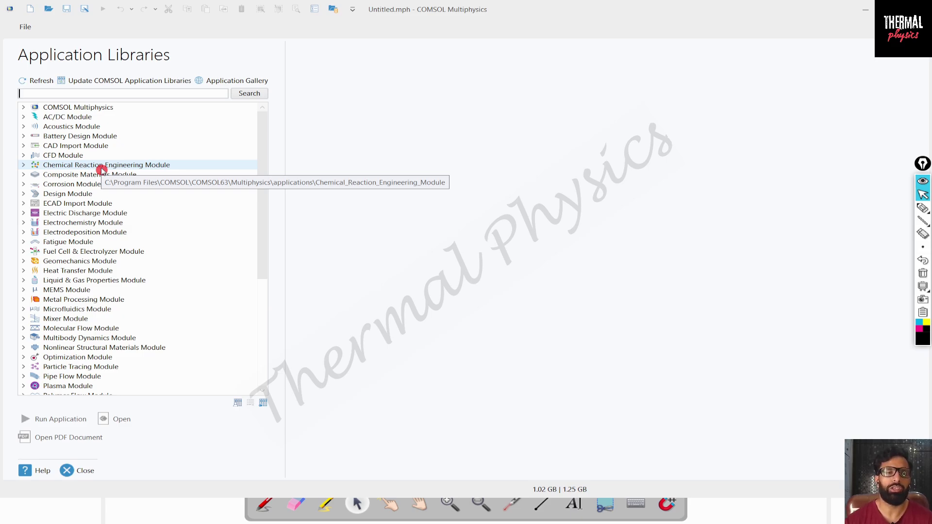
{"action": "left_click", "coordinate": [92, 468]}
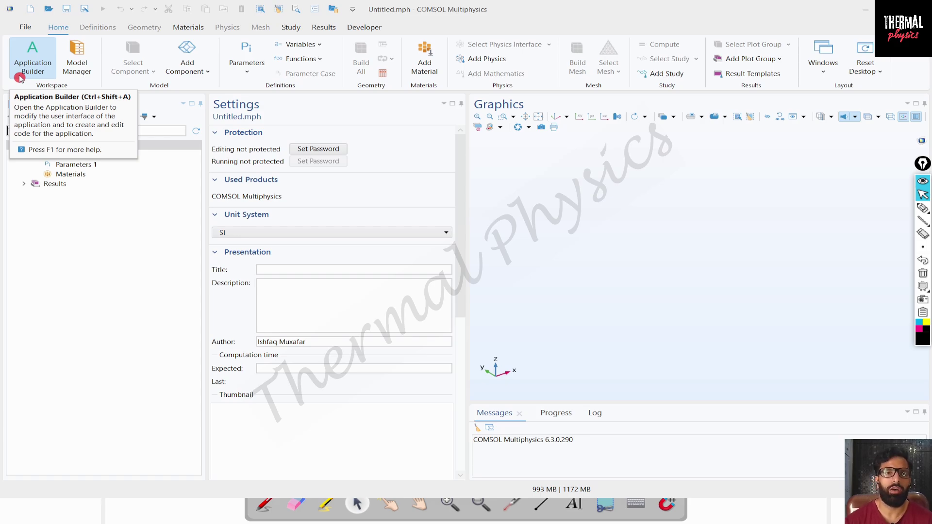
- Reopen the Application Libraries and expand the COMSOL Multiphysics library to show its example categories
{"action": "left_click", "coordinate": [25, 27]}
{"action": "left_click", "coordinate": [86, 114]}
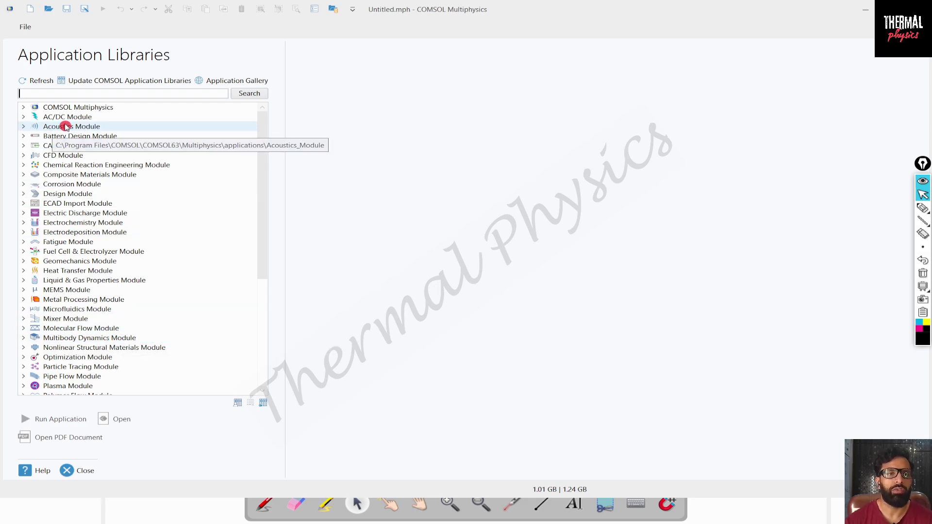
{"action": "left_click", "coordinate": [22, 107]}
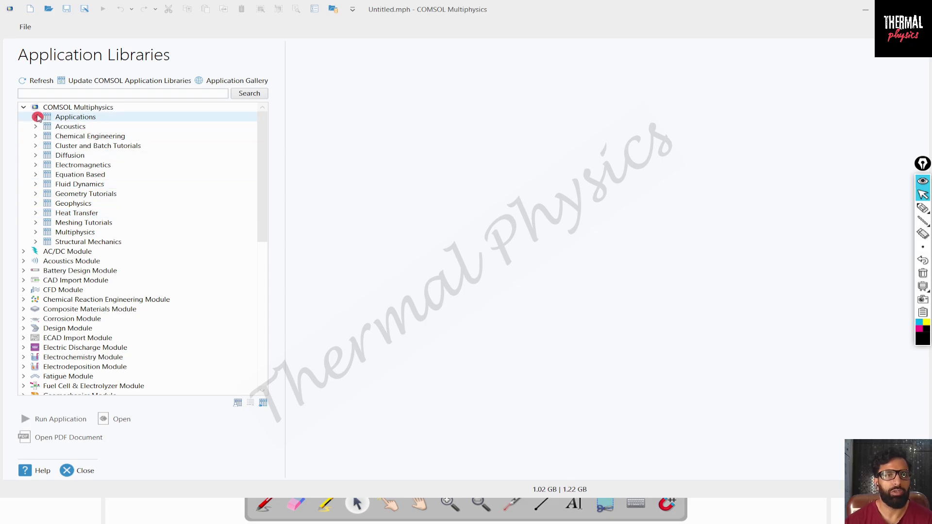
- Open the tuning_fork example from the Applications category of the COMSOL Multiphysics library and show it in the Application Builder
{"action": "left_click", "coordinate": [36, 117]}
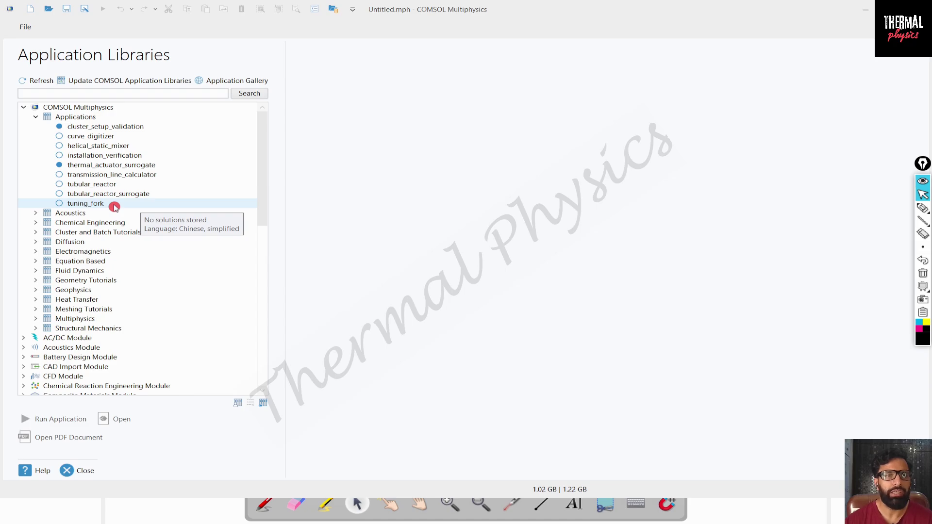
{"action": "double_click", "coordinate": [114, 206]}
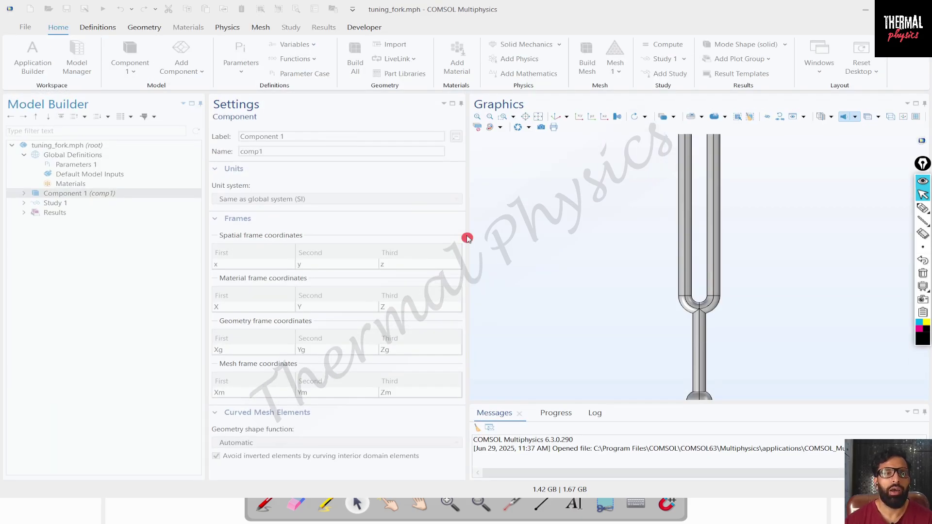
{"action": "key", "text": "ctrl+shift+a"}
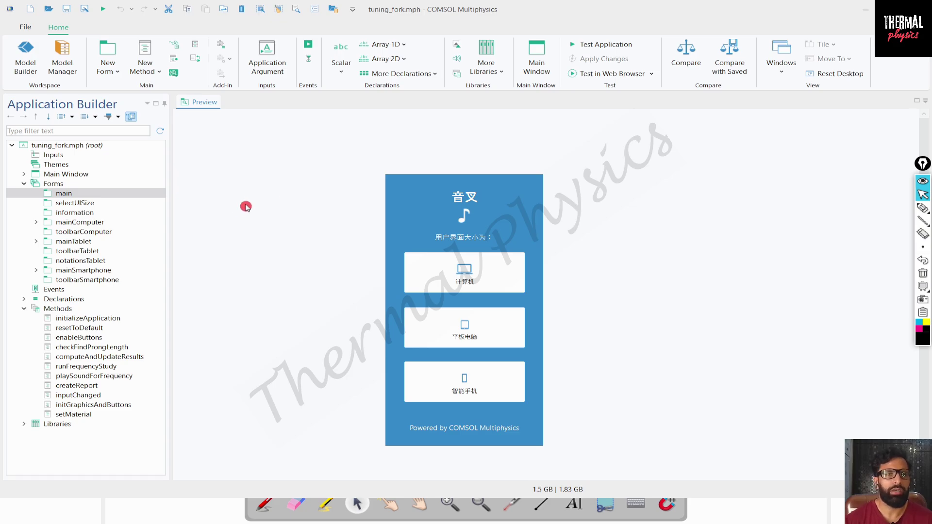
- Look over the tuning fork app's forms and methods in the Application Builder, and return to the Model Builder
{"action": "left_click", "coordinate": [60, 131]}
{"action": "left_click", "coordinate": [204, 163]}
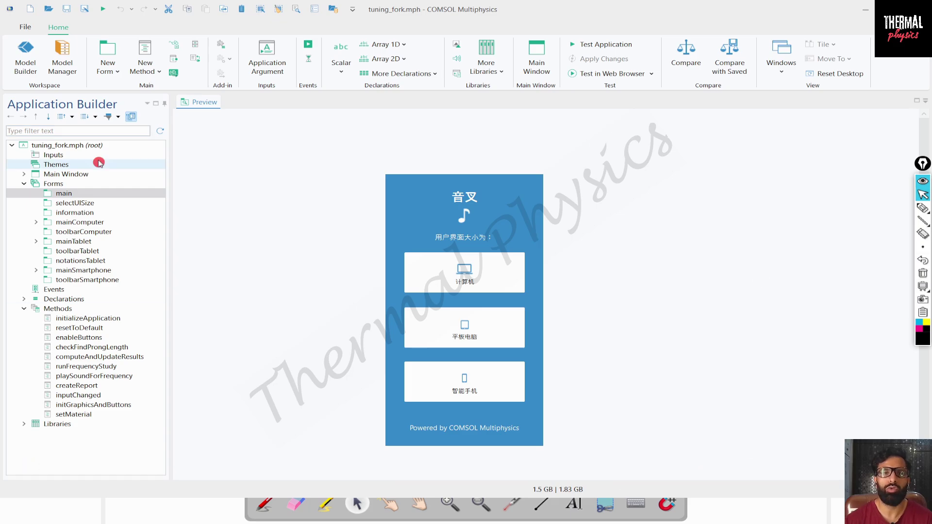
{"action": "left_click", "coordinate": [31, 73]}
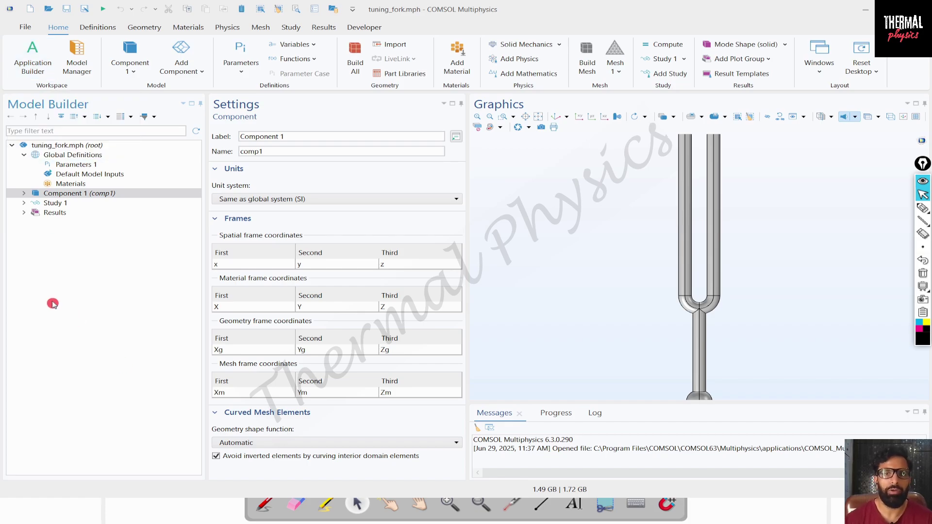
- Reopen the Application Libraries and view the description of the helical_static_mixer app
{"action": "left_click", "coordinate": [27, 26]}
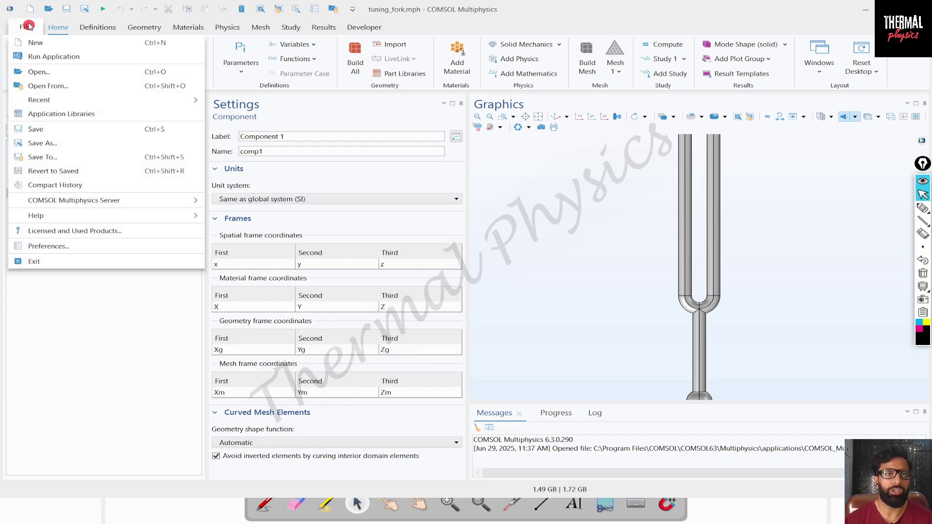
{"action": "left_click", "coordinate": [514, 254]}
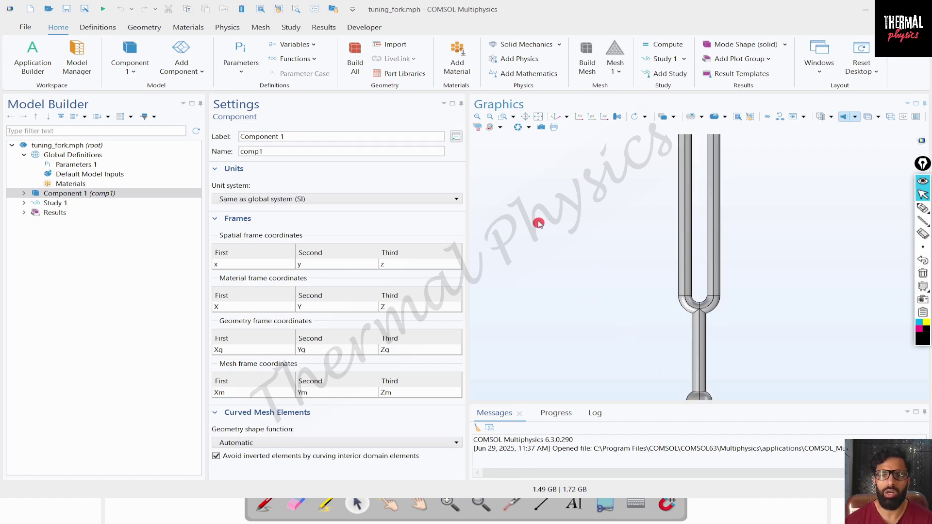
{"action": "left_click", "coordinate": [25, 27]}
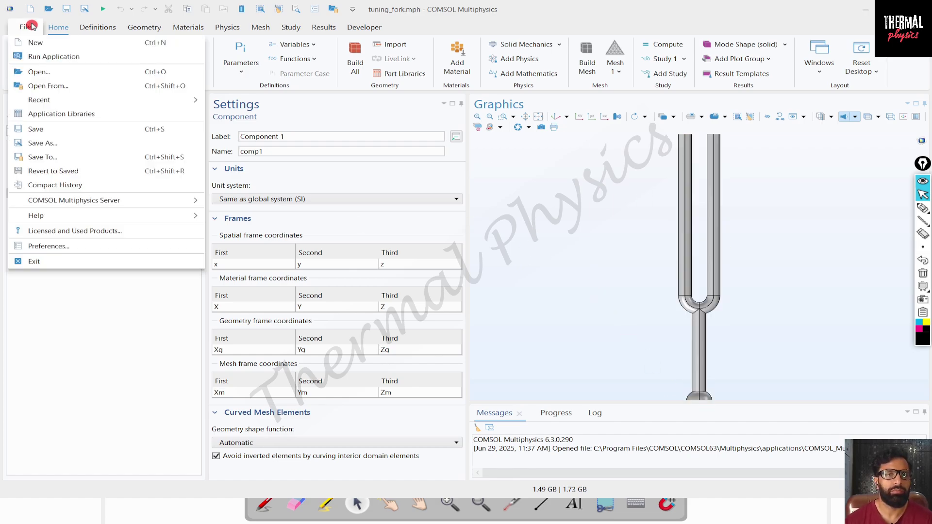
{"action": "left_click", "coordinate": [62, 115]}
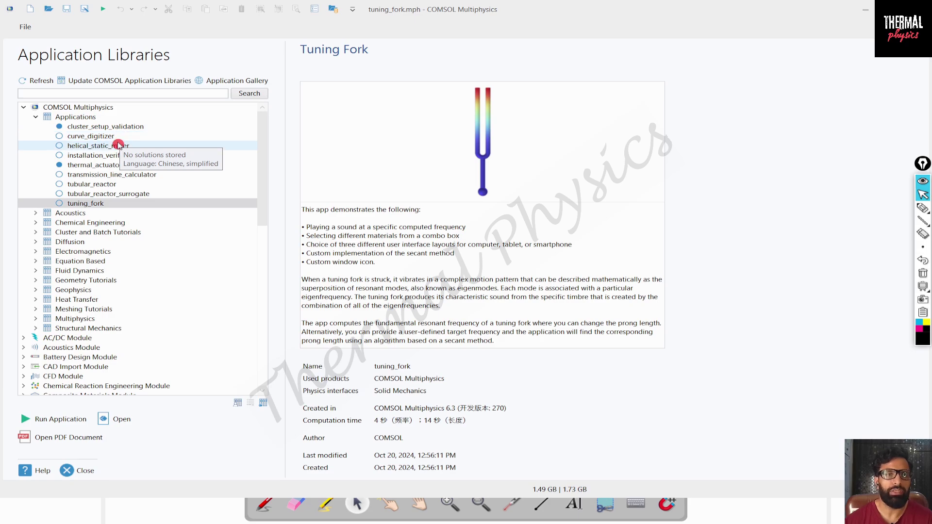
{"action": "left_click", "coordinate": [135, 146]}
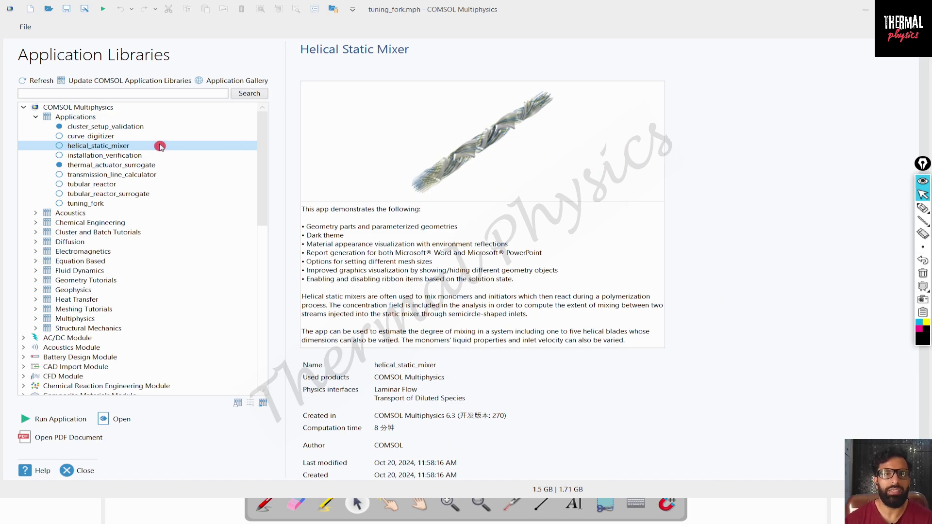
- Collapse the Applications category, look through the Electromagnetics examples, and close the Application Libraries
{"action": "left_click", "coordinate": [36, 117]}
{"action": "left_click", "coordinate": [34, 214]}
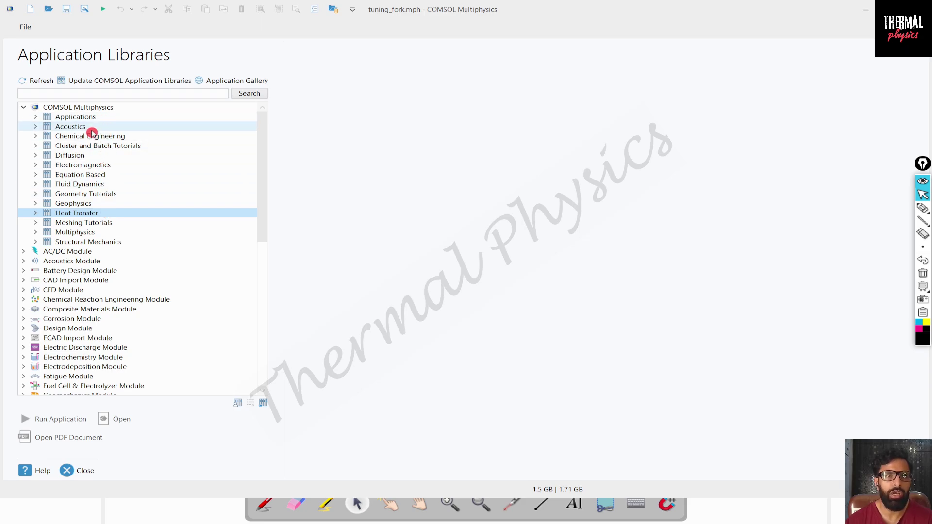
{"action": "left_click", "coordinate": [35, 165]}
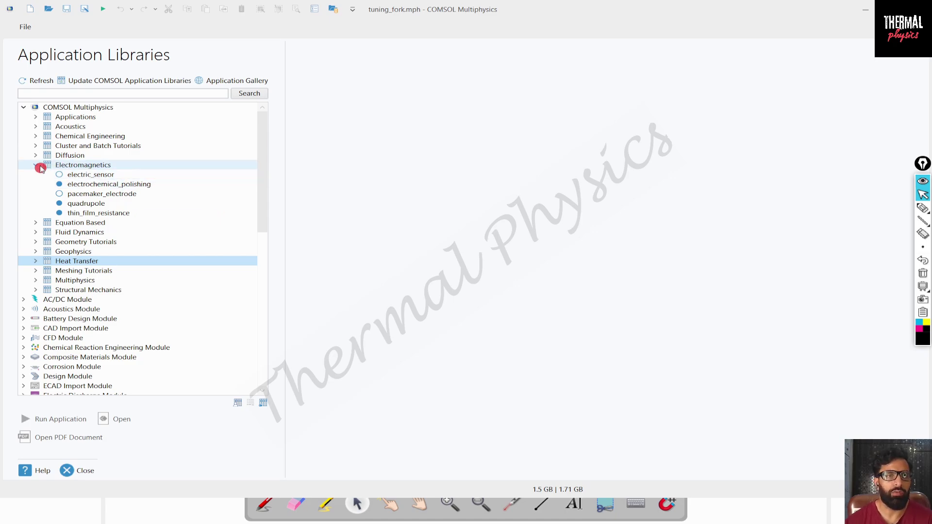
{"action": "left_click", "coordinate": [36, 165]}
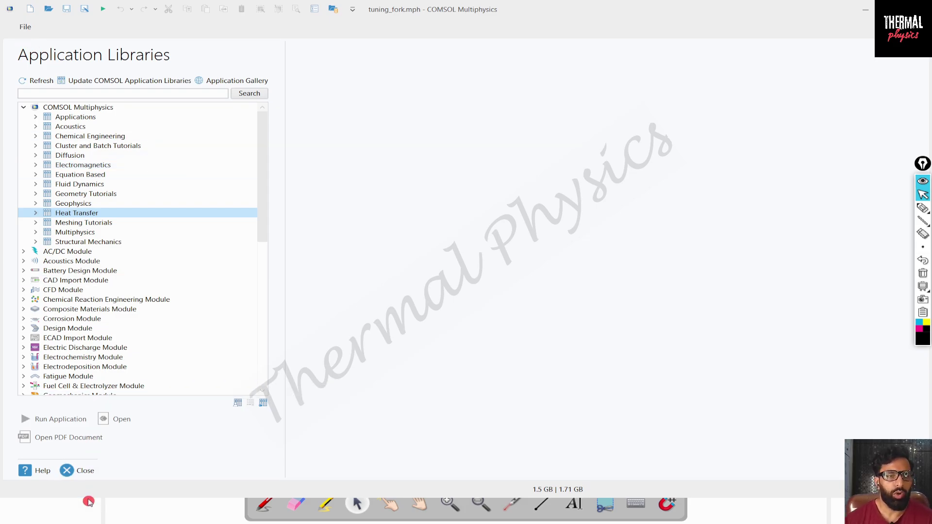
{"action": "left_click", "coordinate": [85, 470]}
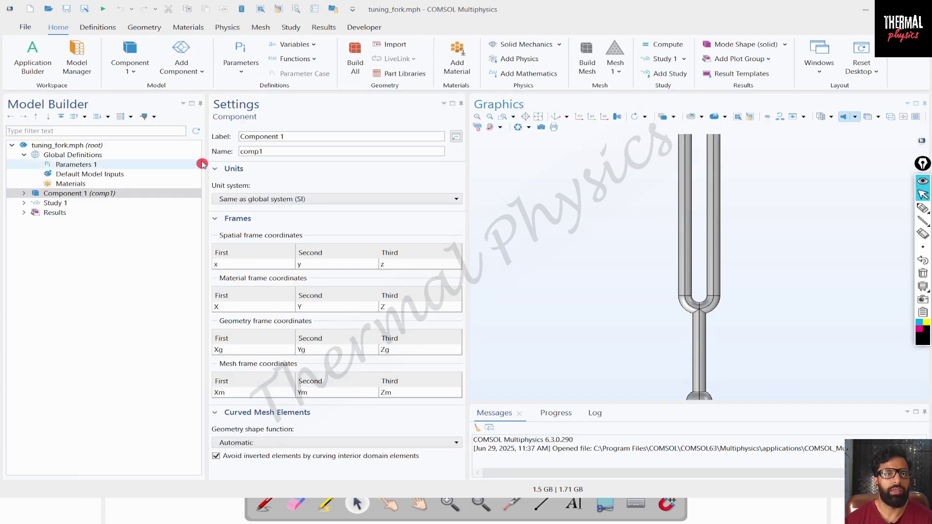
- Revert tuning_fork.mph to its last saved version and return from the Application Builder to the Model Builder
{"action": "left_click", "coordinate": [14, 28]}
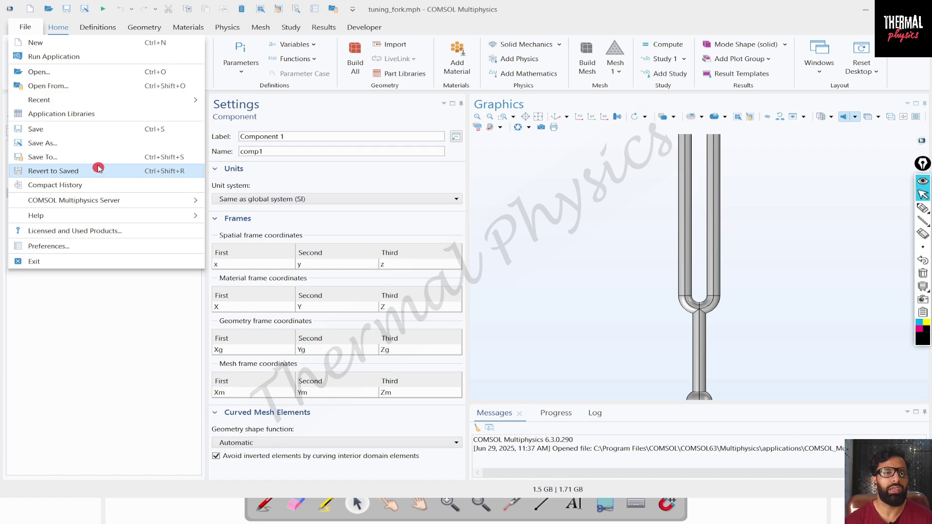
{"action": "left_click", "coordinate": [98, 169]}
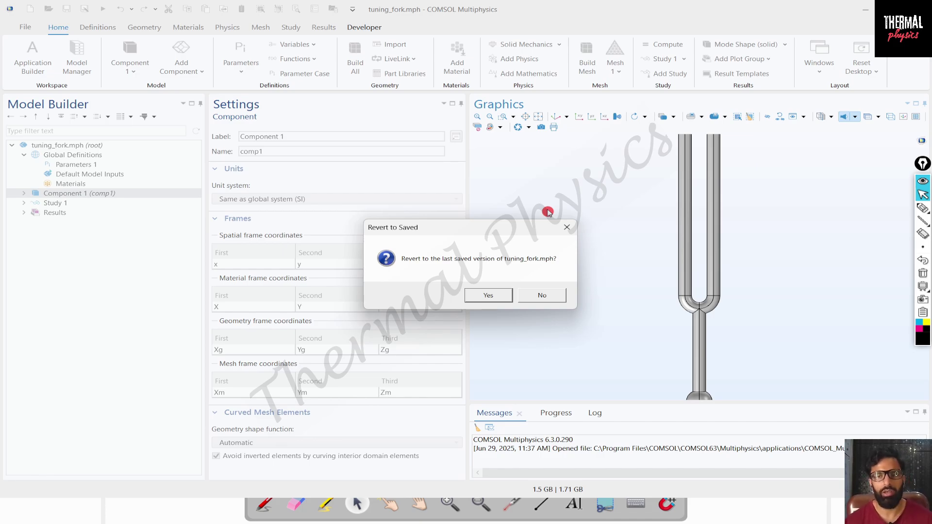
{"action": "left_click", "coordinate": [485, 294]}
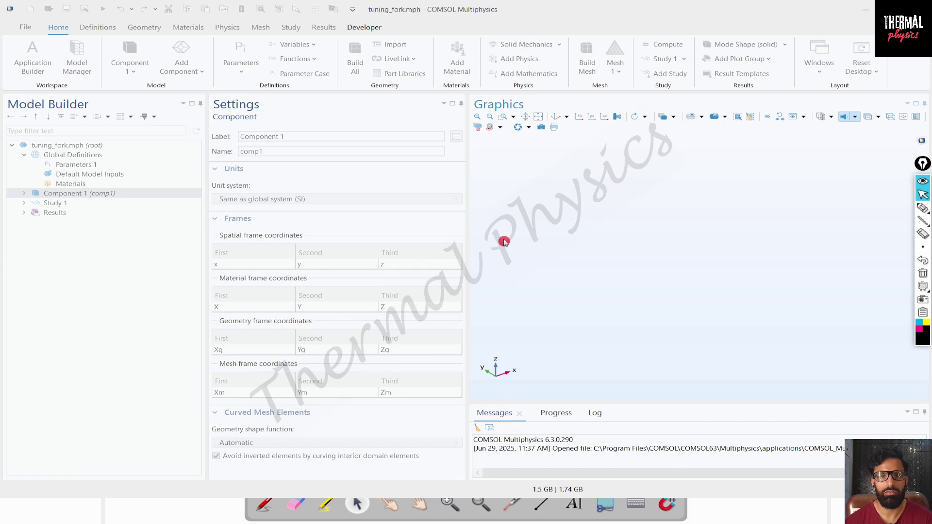
{"action": "key", "text": "ctrl+shift+a"}
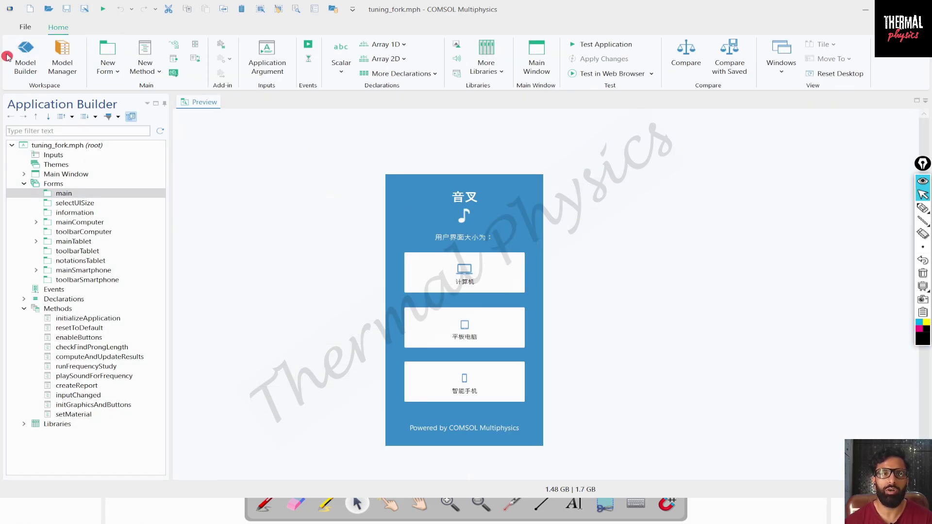
{"action": "left_click", "coordinate": [25, 57]}
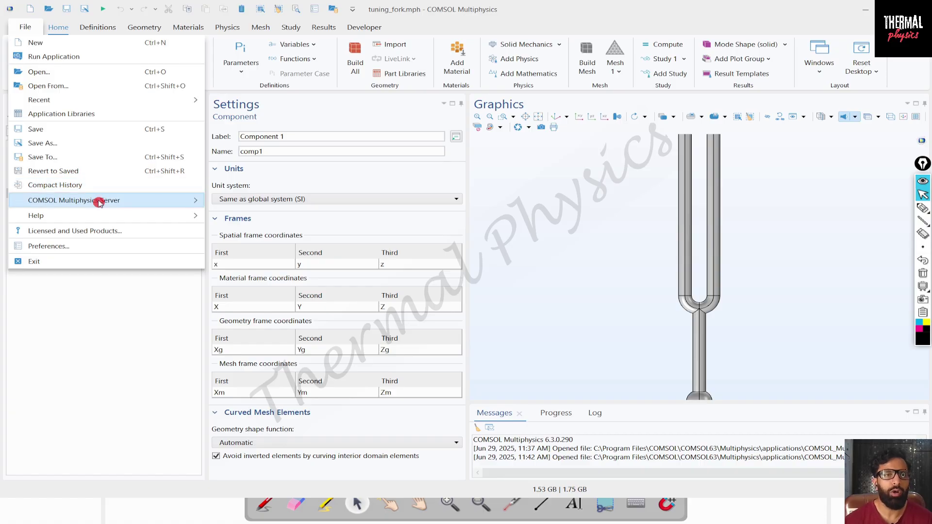
- Review the COMSOL Multiphysics Server commands and the customization options of the Quick Access Toolbar
{"action": "mouse_move", "coordinate": [99, 202]}
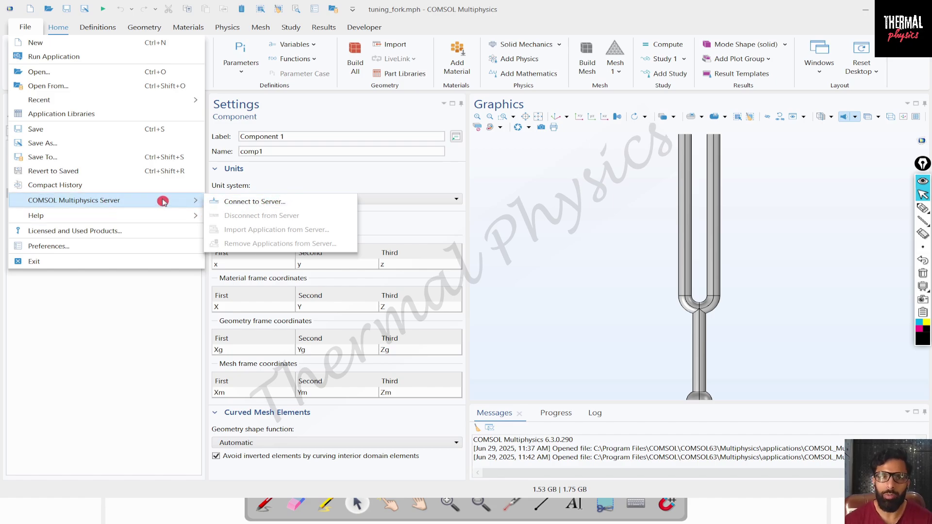
{"action": "left_click", "coordinate": [134, 287]}
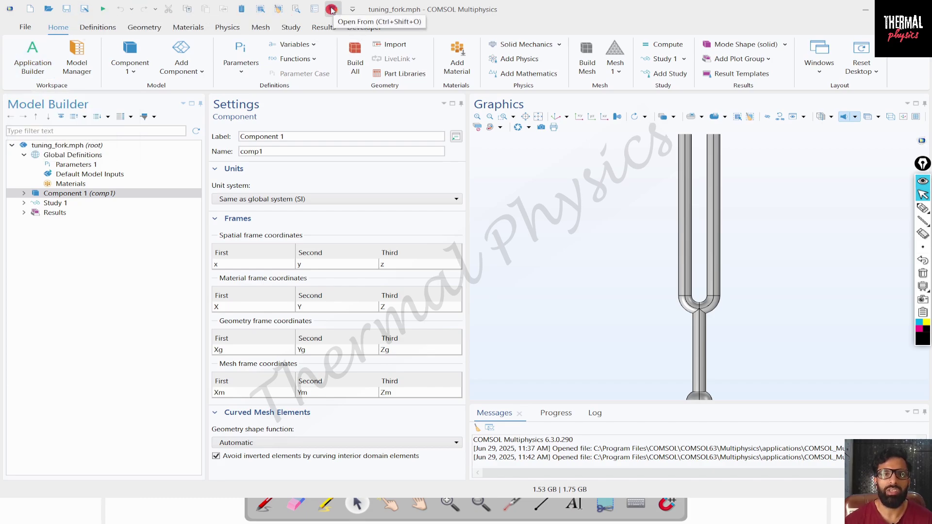
{"action": "left_click", "coordinate": [352, 9]}
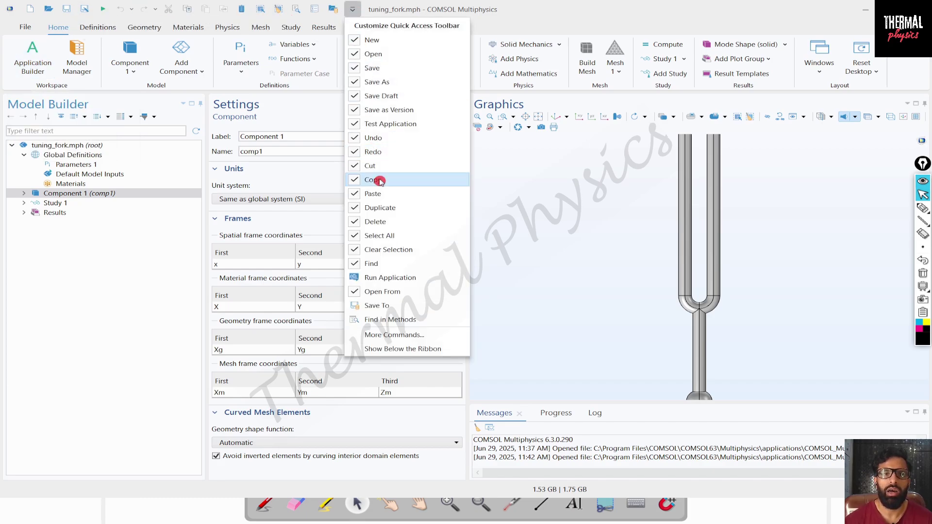
{"action": "left_click", "coordinate": [23, 259]}
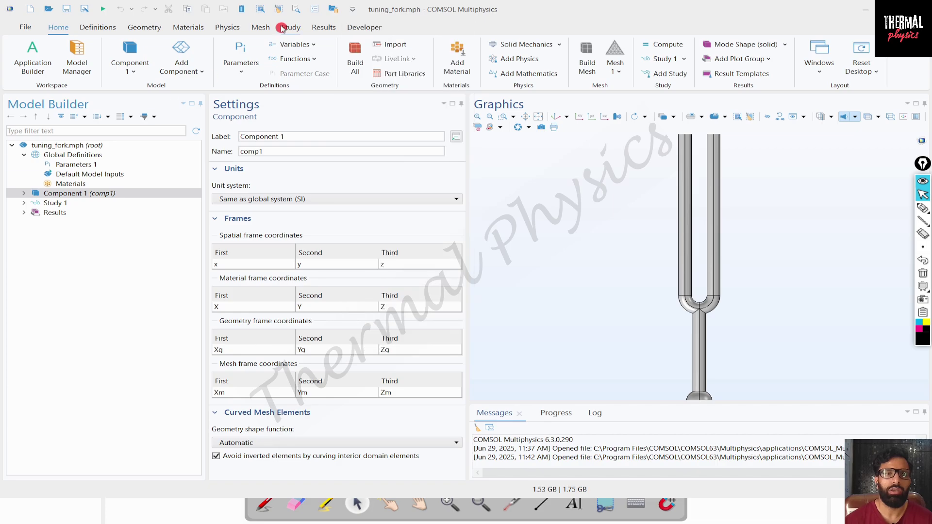
{"action": "left_click", "coordinate": [18, 28]}
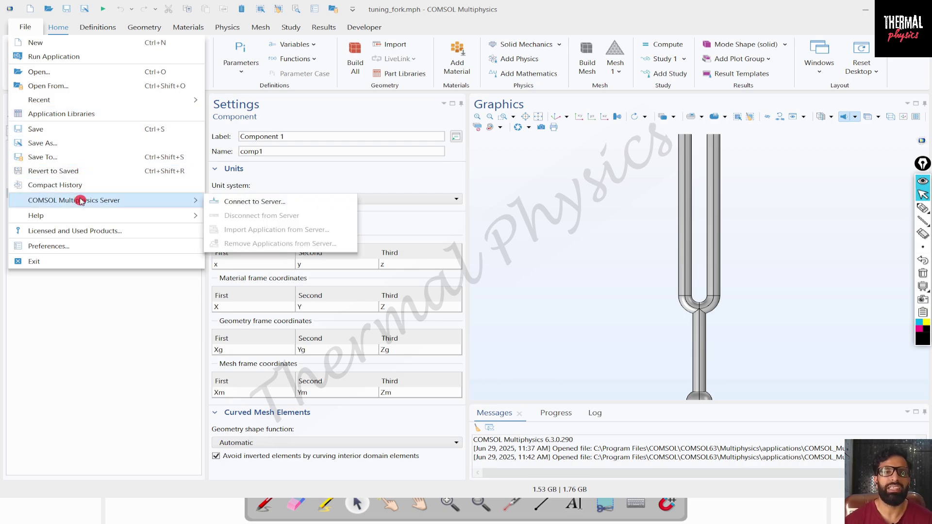
{"action": "key", "text": "Escape"}
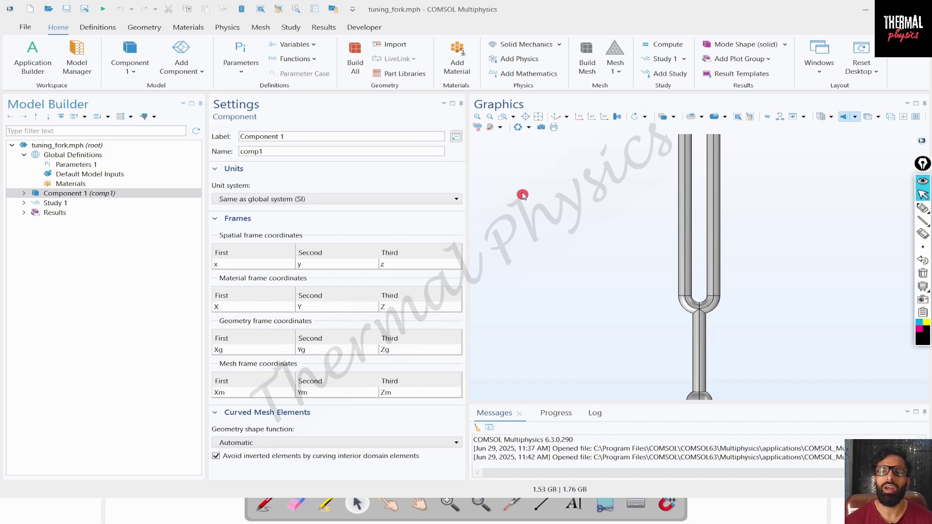
- Examine the Connect to Server option among the COMSOL Multiphysics Server commands, and dismiss the file commands
{"action": "key", "text": "ctrl+s"}
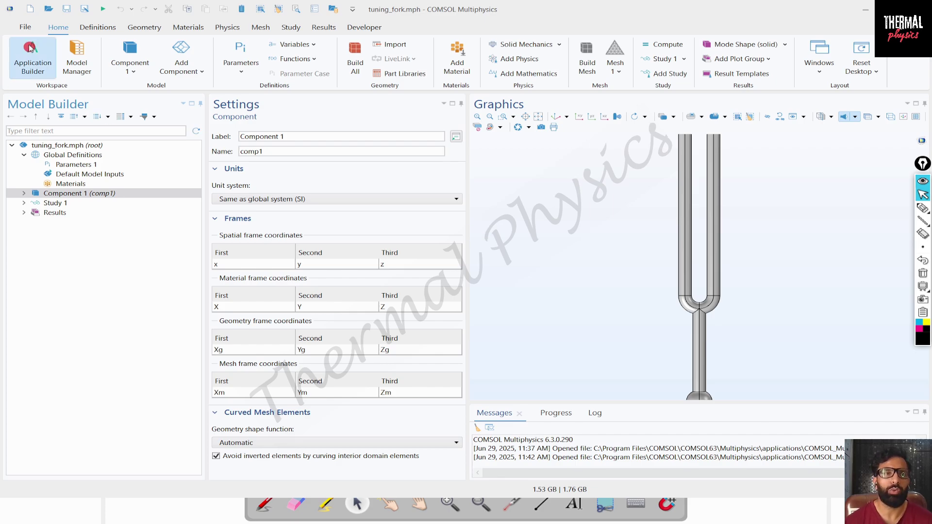
{"action": "left_click", "coordinate": [15, 30]}
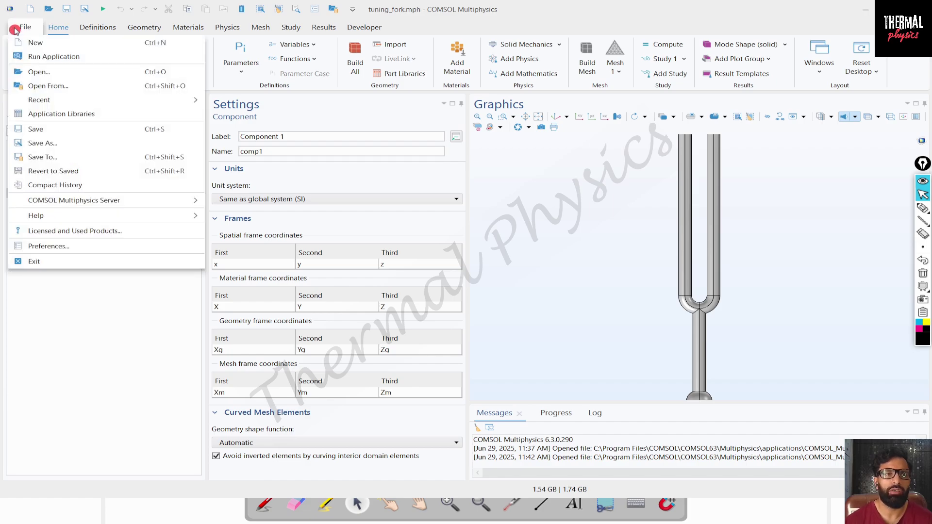
{"action": "left_click", "coordinate": [587, 281]}
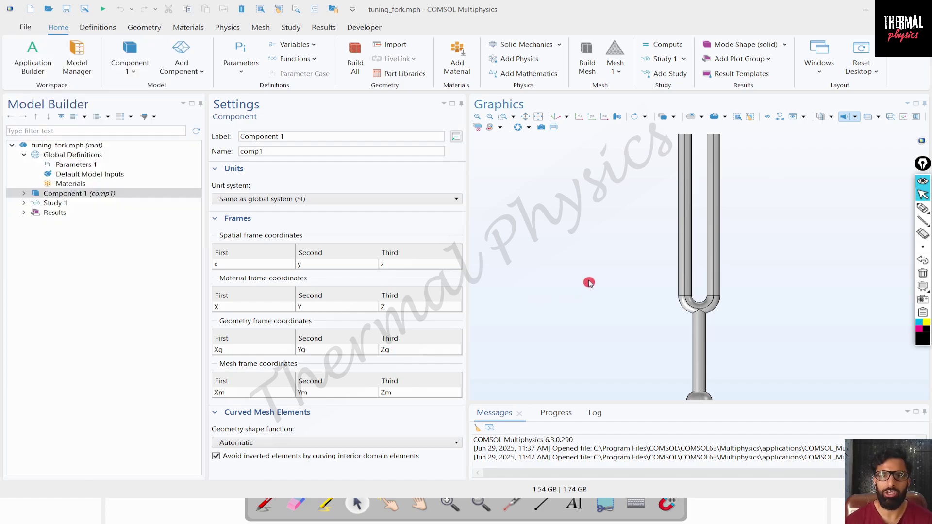
{"action": "left_click", "coordinate": [15, 27]}
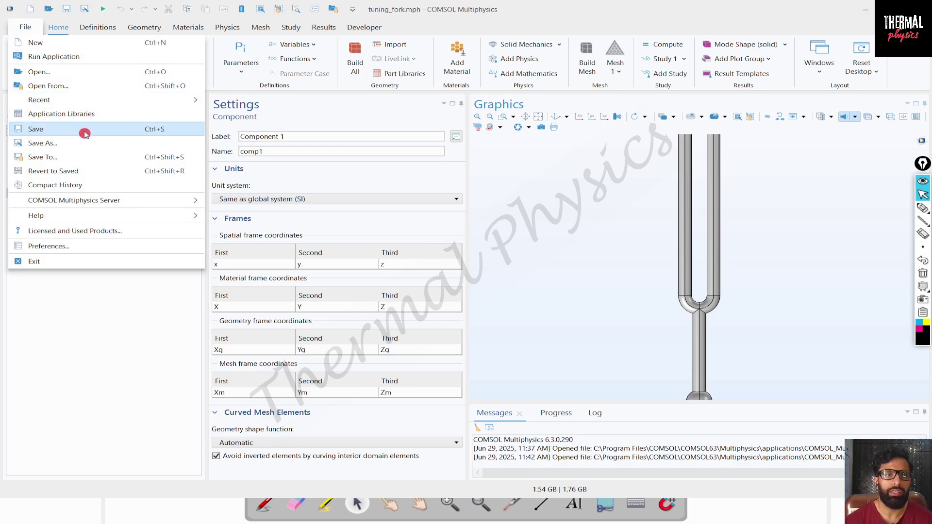
{"action": "mouse_move", "coordinate": [77, 198]}
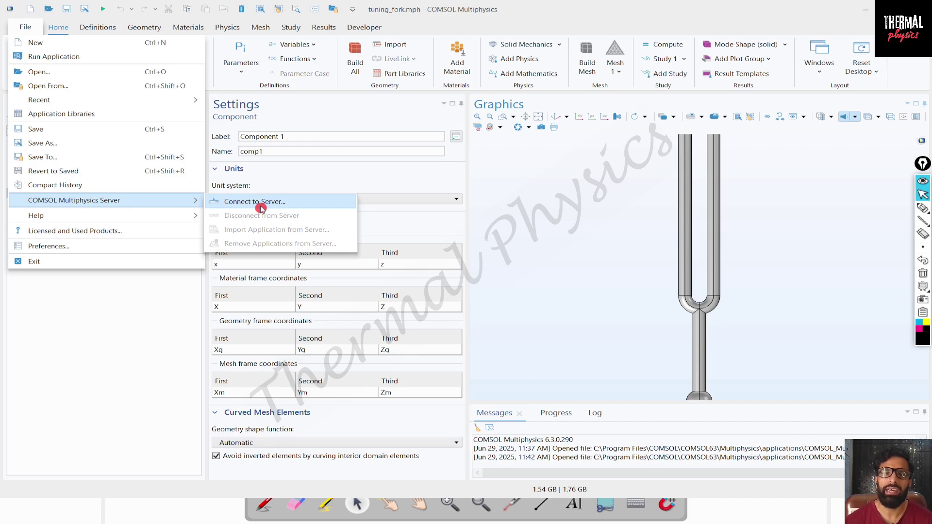
{"action": "left_click", "coordinate": [494, 238]}
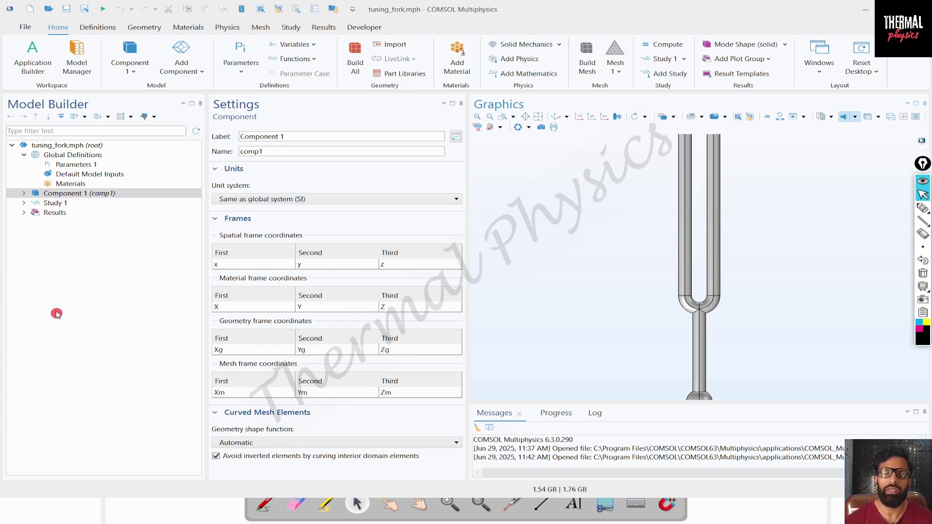
- Reopen the file commands and examine the Help resources, including Documentation, Application Gallery and the library updates
{"action": "key", "text": "ctrl+s"}
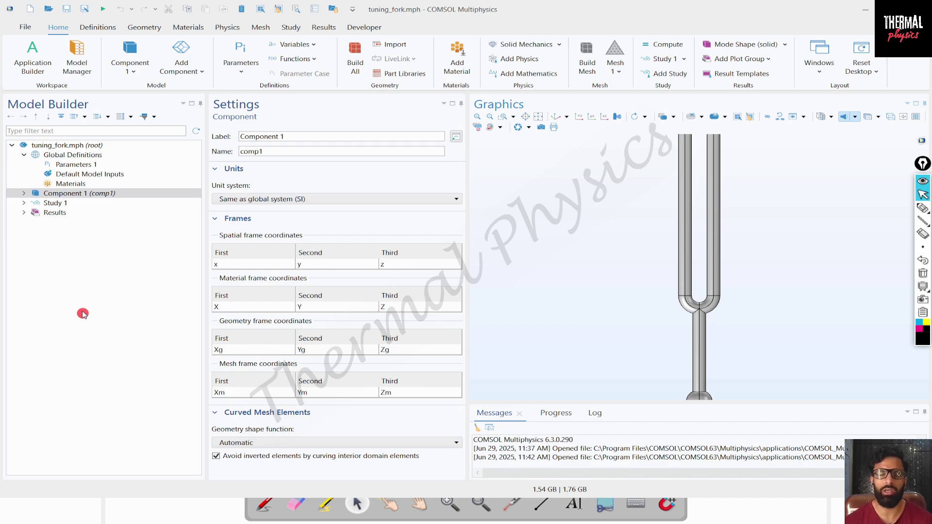
{"action": "left_click", "coordinate": [22, 26]}
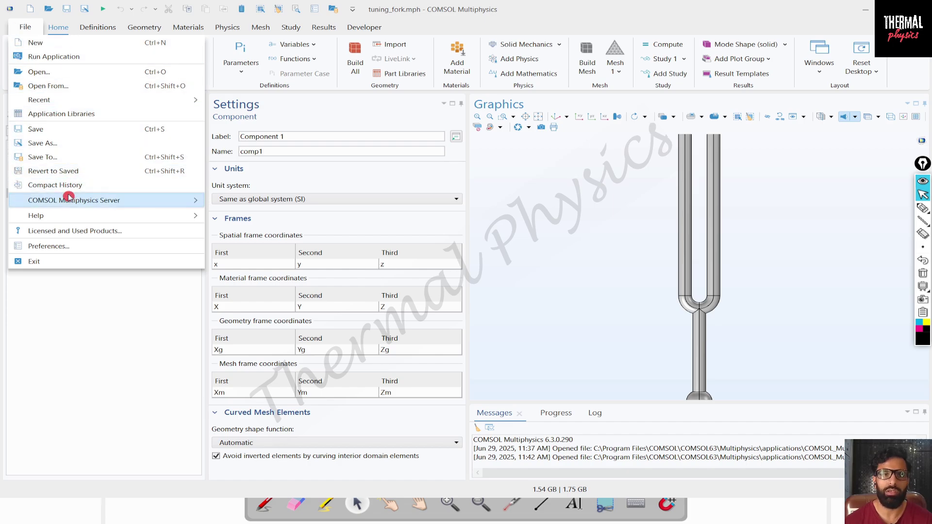
{"action": "mouse_move", "coordinate": [69, 197]}
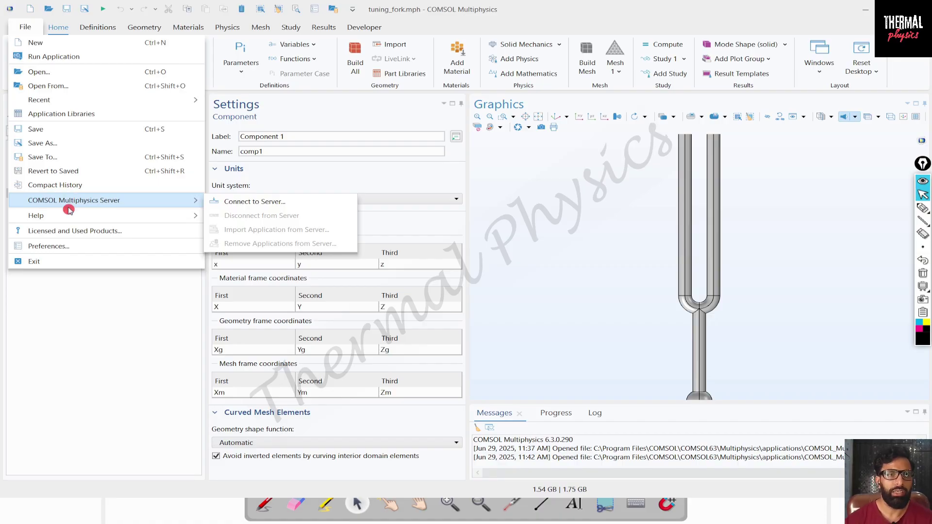
{"action": "mouse_move", "coordinate": [68, 216]}
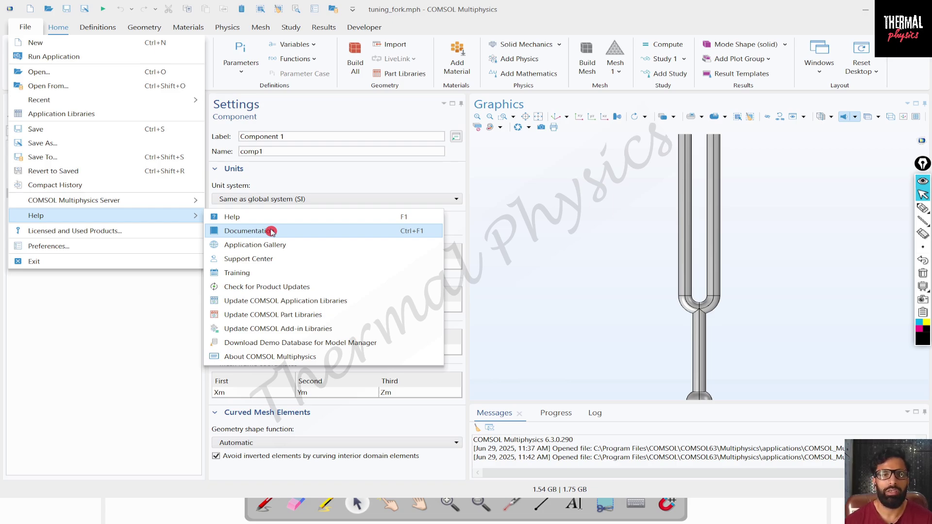
- Open the online Application Gallery from the Help resources and search it for "heat transfer"
{"action": "left_click", "coordinate": [295, 245]}
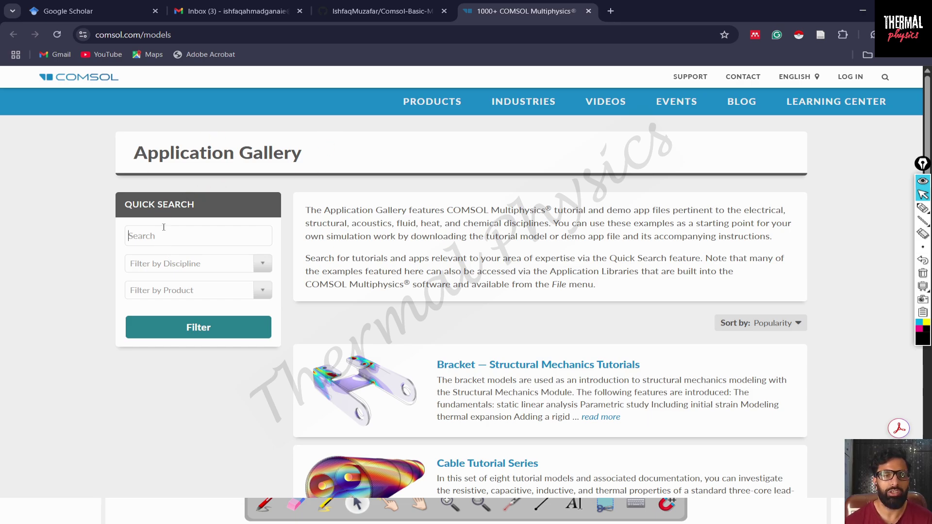
{"action": "left_click", "coordinate": [162, 235]}
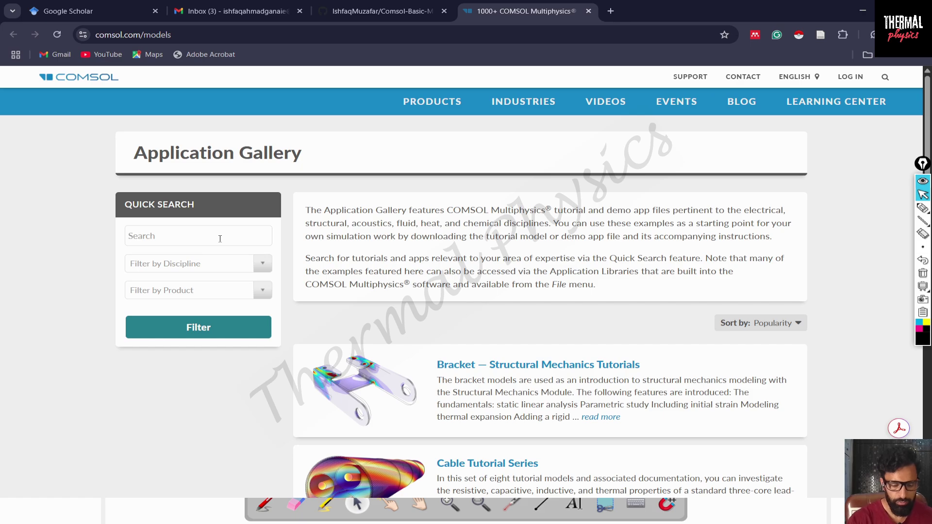
{"action": "type", "text": "heat tran"}
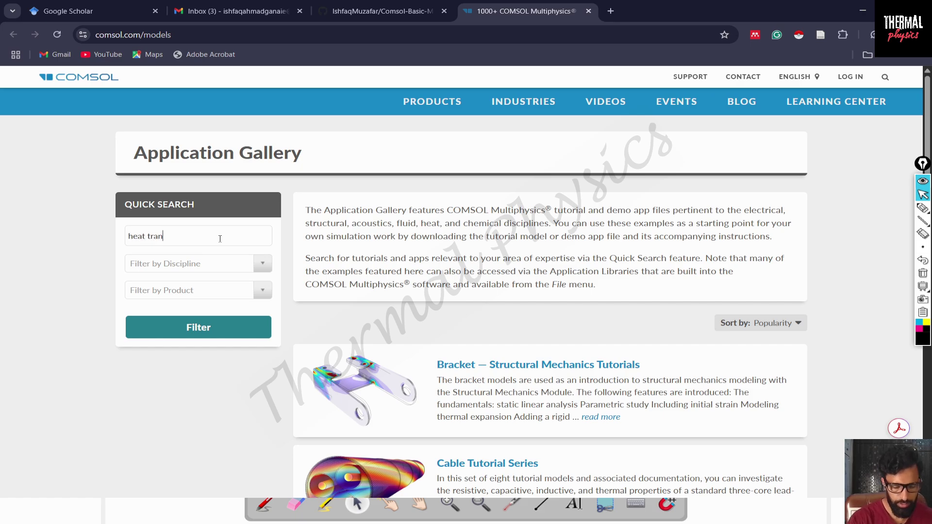
{"action": "type", "text": "sfer"}
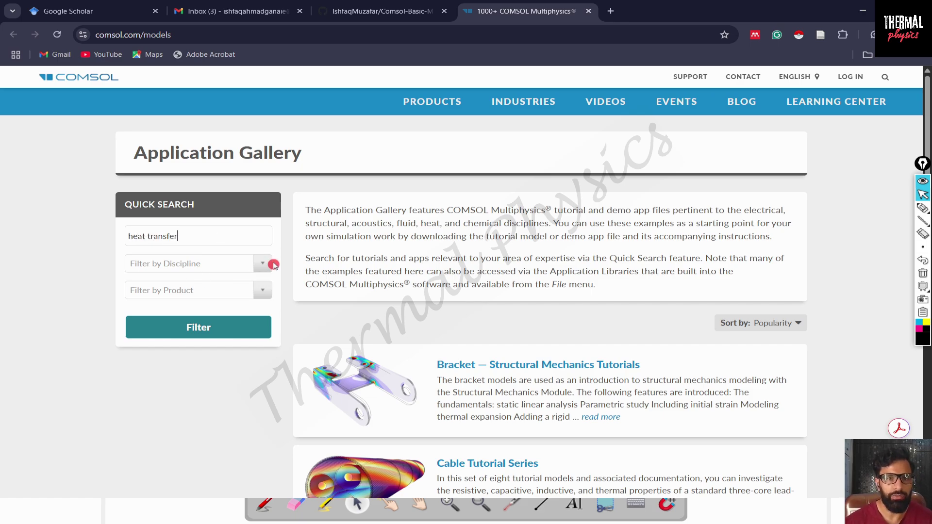
{"action": "left_click", "coordinate": [203, 326]}
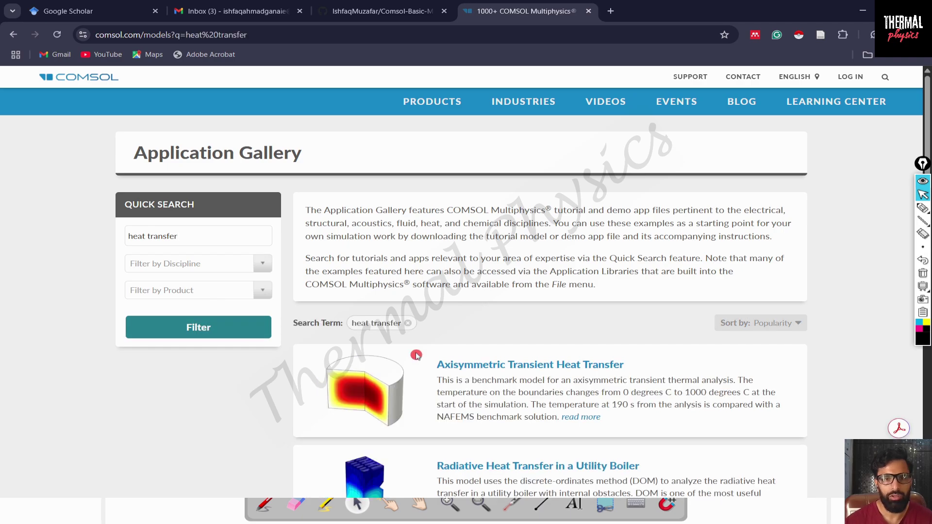
- Examine the heat transfer tutorial models listed on the first results page of the Application Gallery
{"action": "scroll", "coordinate": [416, 355], "scroll_direction": "down", "scroll_amount": 10}
{"action": "scroll", "coordinate": [420, 358], "scroll_direction": "up", "scroll_amount": 6}
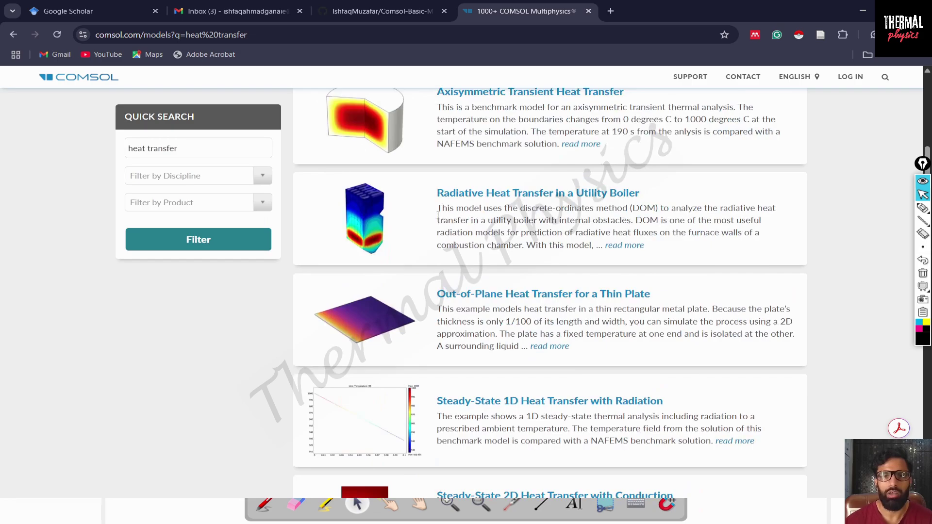
{"action": "scroll", "coordinate": [438, 215], "scroll_direction": "up", "scroll_amount": 3}
{"action": "scroll", "coordinate": [518, 313], "scroll_direction": "down", "scroll_amount": 3}
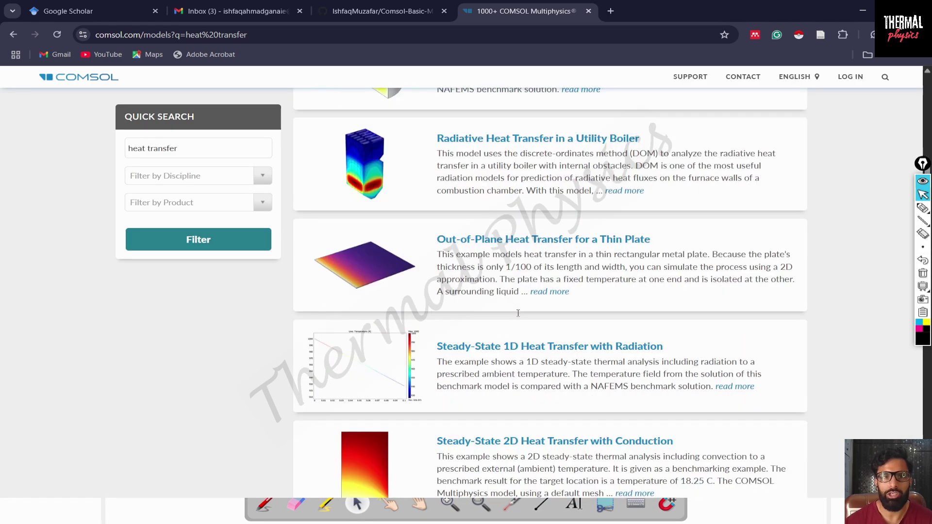
{"action": "scroll", "coordinate": [510, 296], "scroll_direction": "down", "scroll_amount": 4}
{"action": "scroll", "coordinate": [507, 288], "scroll_direction": "down", "scroll_amount": 4}
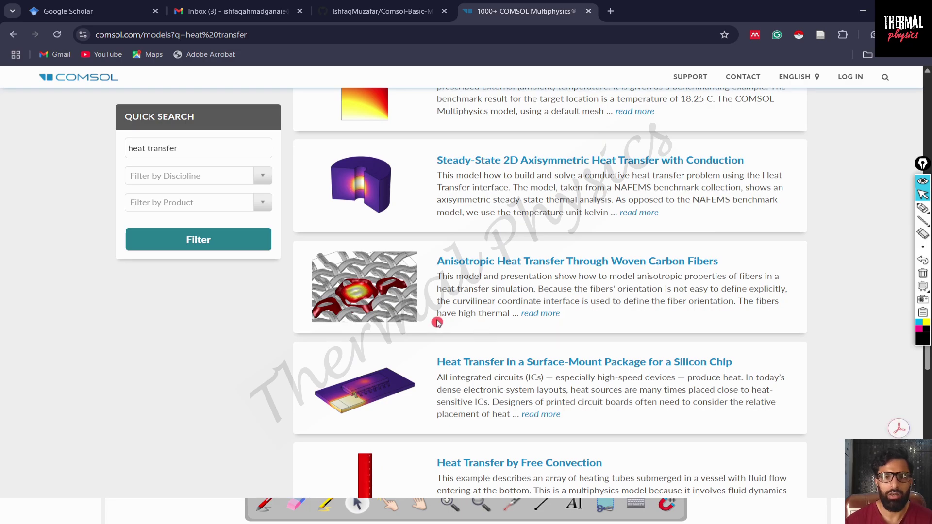
{"action": "scroll", "coordinate": [482, 291], "scroll_direction": "down", "scroll_amount": 4}
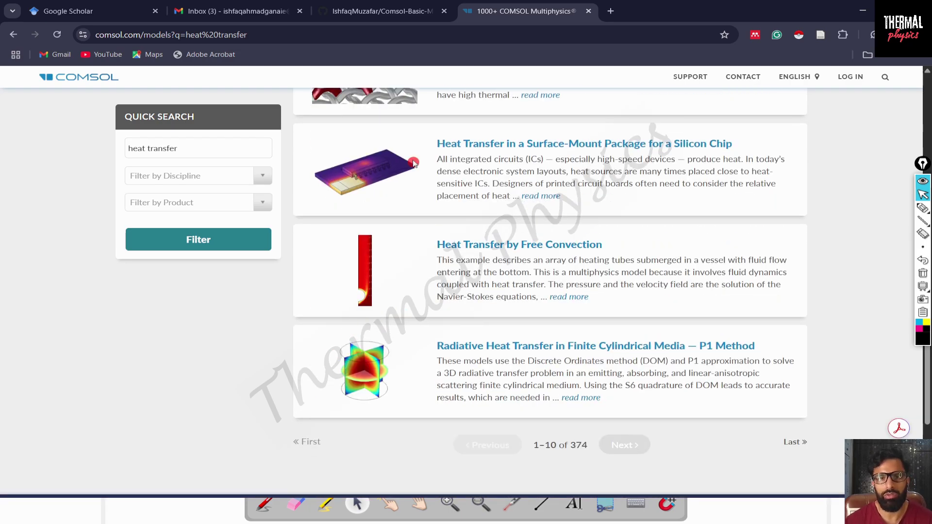
{"action": "scroll", "coordinate": [410, 354], "scroll_direction": "up", "scroll_amount": 14}
{"action": "scroll", "coordinate": [410, 353], "scroll_direction": "up", "scroll_amount": 5}
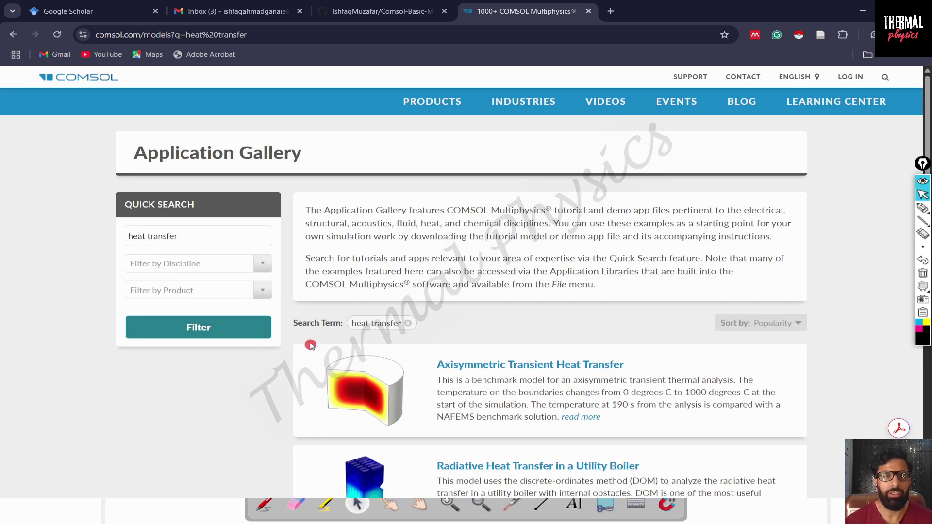
- Review the discipline and product filter options of the gallery's Quick Search without choosing any
{"action": "left_click", "coordinate": [223, 265]}
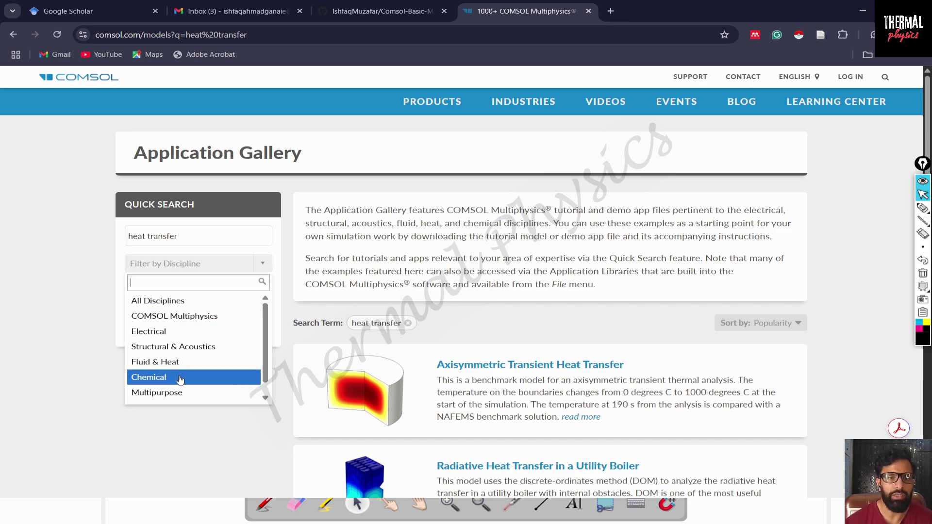
{"action": "left_click", "coordinate": [168, 415]}
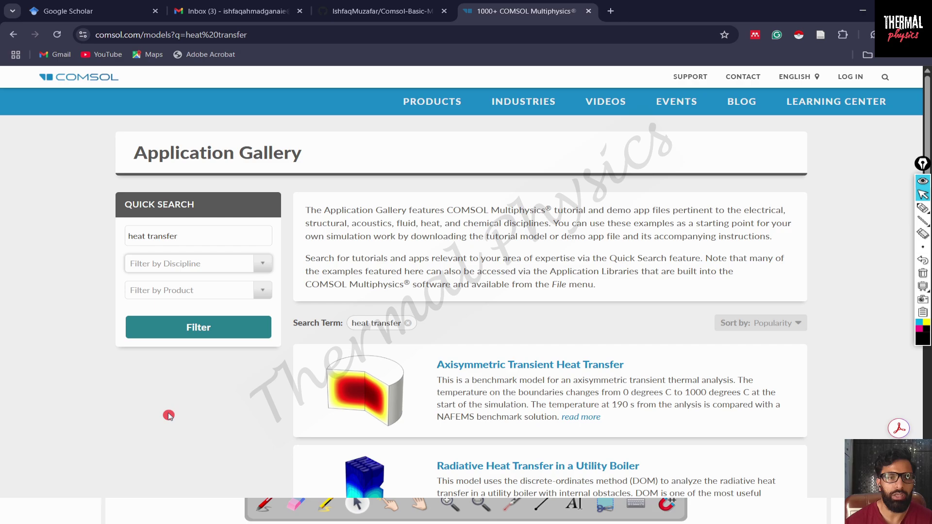
{"action": "left_click", "coordinate": [204, 295]}
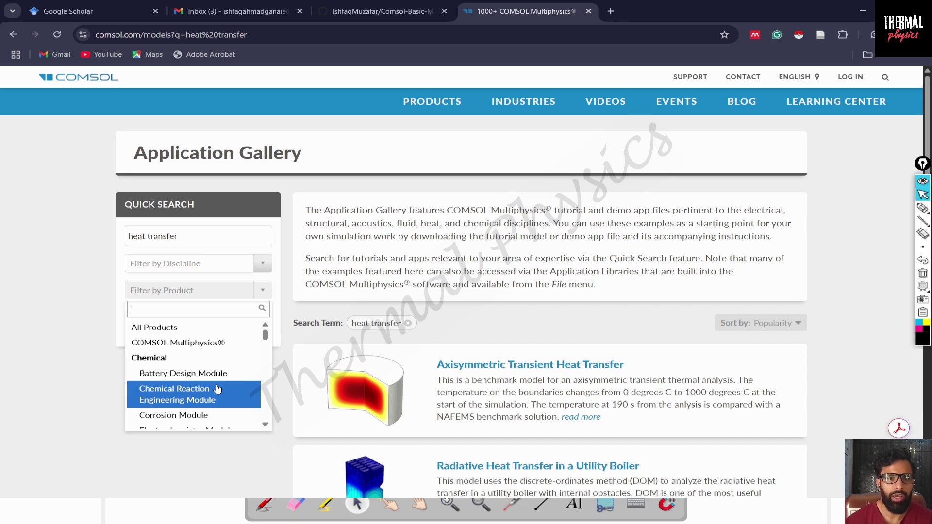
{"action": "scroll", "coordinate": [217, 388], "scroll_direction": "down", "scroll_amount": 1}
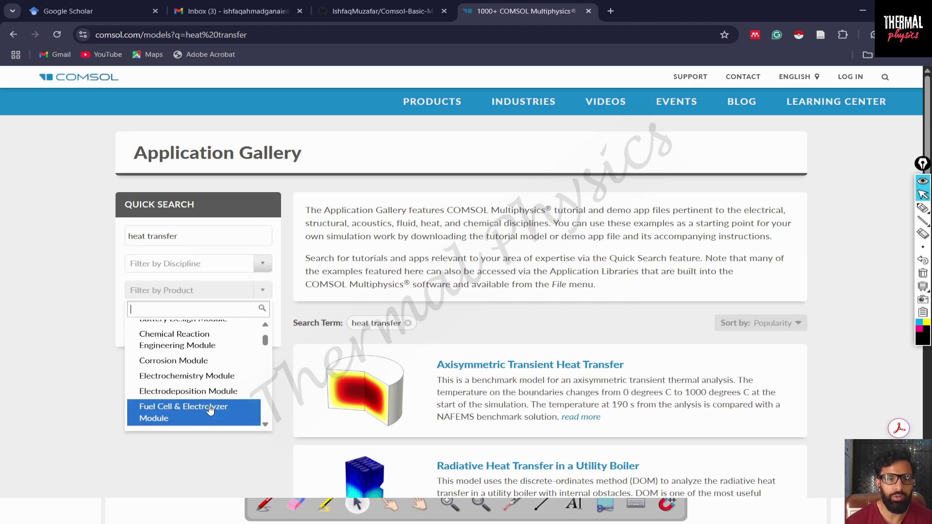
{"action": "left_click", "coordinate": [74, 314]}
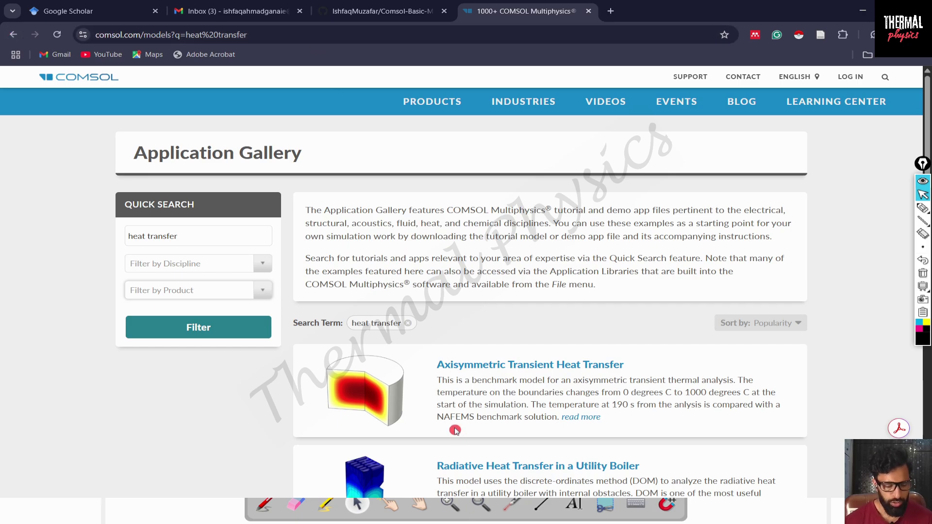
- Switch back to COMSOL Multiphysics, review the Help resources and library updates among the file commands, and dismiss them
{"action": "key", "text": "super"}
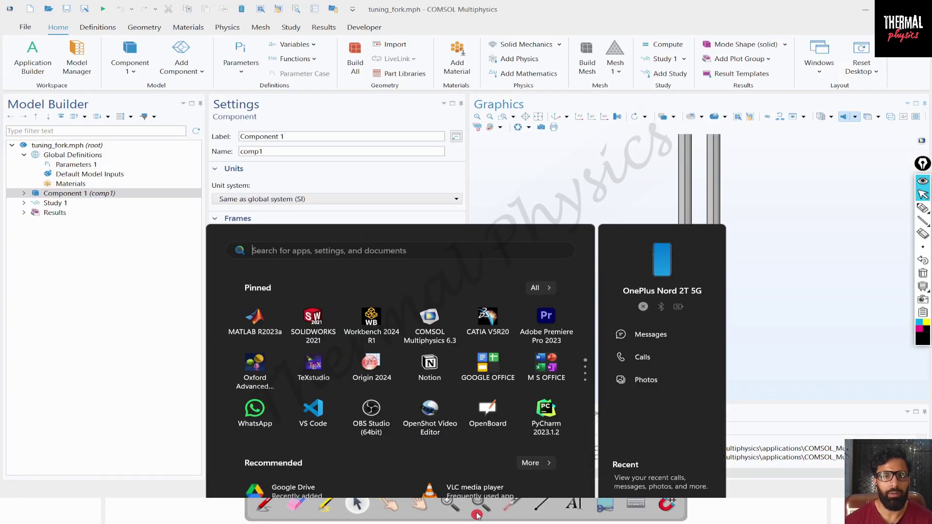
{"action": "left_click", "coordinate": [19, 28]}
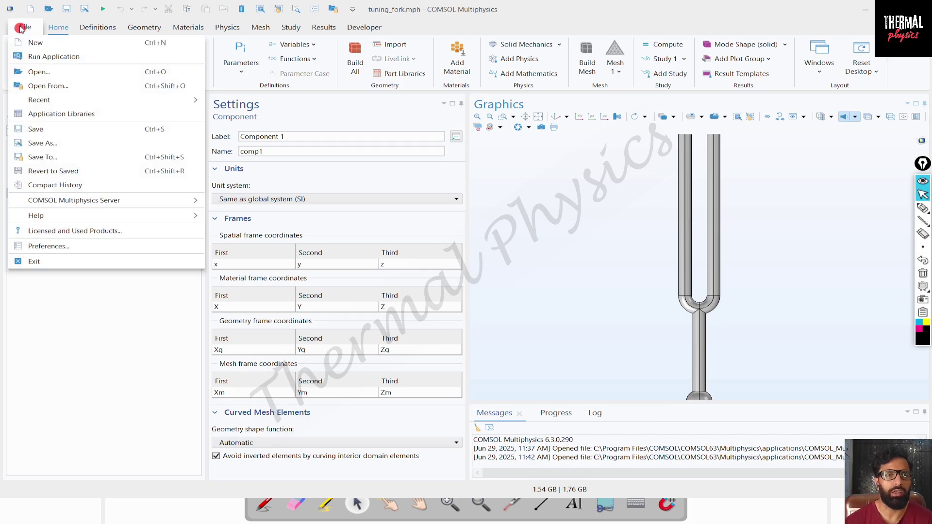
{"action": "mouse_move", "coordinate": [108, 215]}
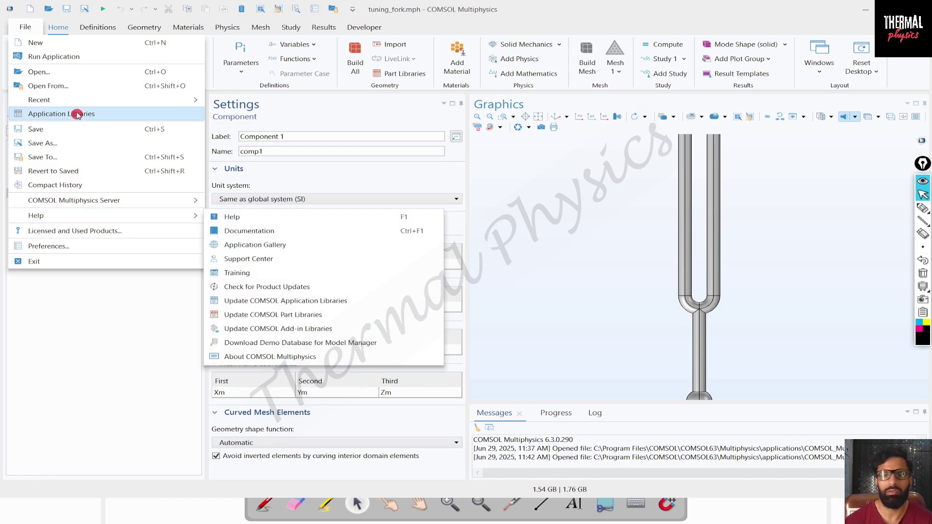
{"action": "mouse_move", "coordinate": [81, 219]}
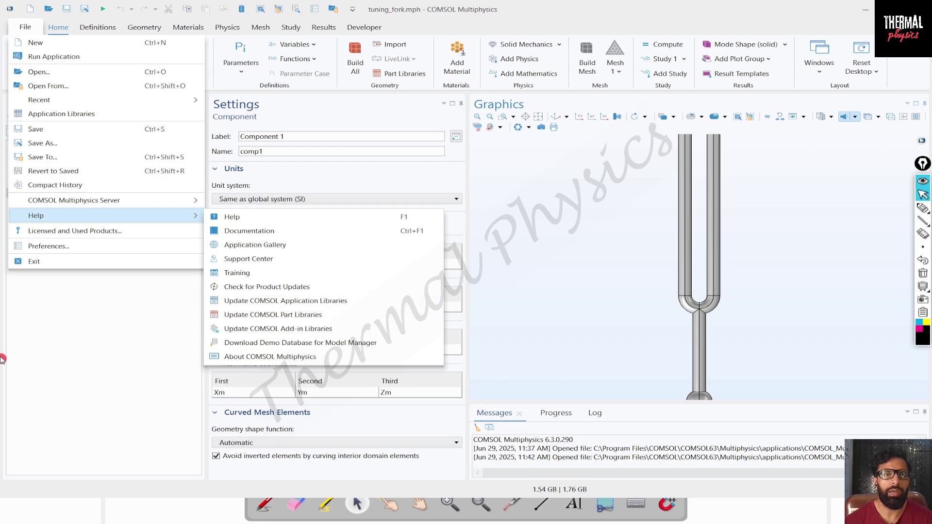
{"action": "left_click", "coordinate": [13, 355]}
- Add the heat_sink_dissimilar_border part from the Heat Transfer Module's Heat Sinks part library to the tuning fork geometry
{"action": "left_click", "coordinate": [144, 26]}
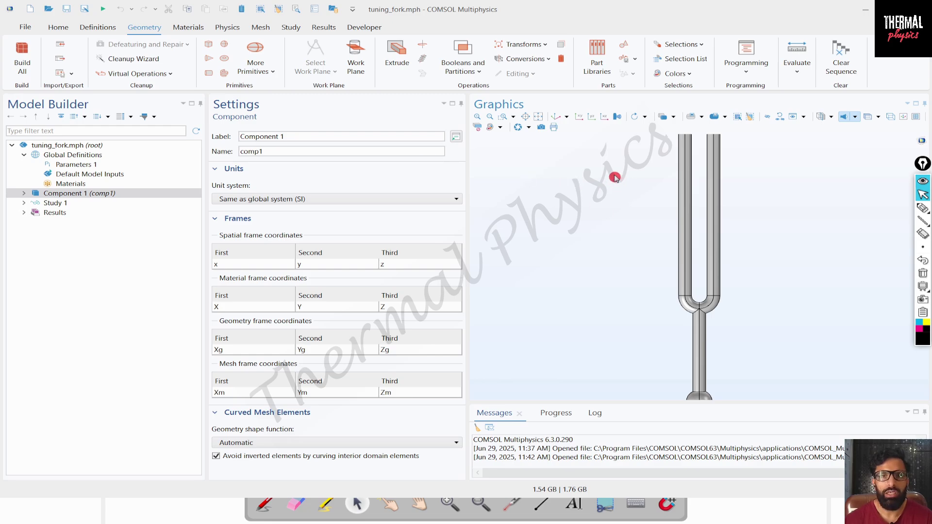
{"action": "left_click", "coordinate": [597, 51]}
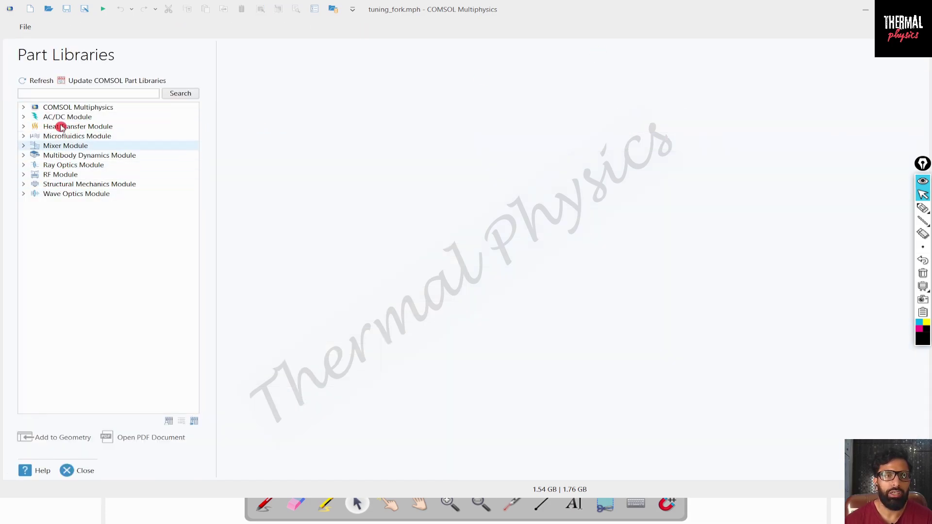
{"action": "left_click", "coordinate": [23, 126]}
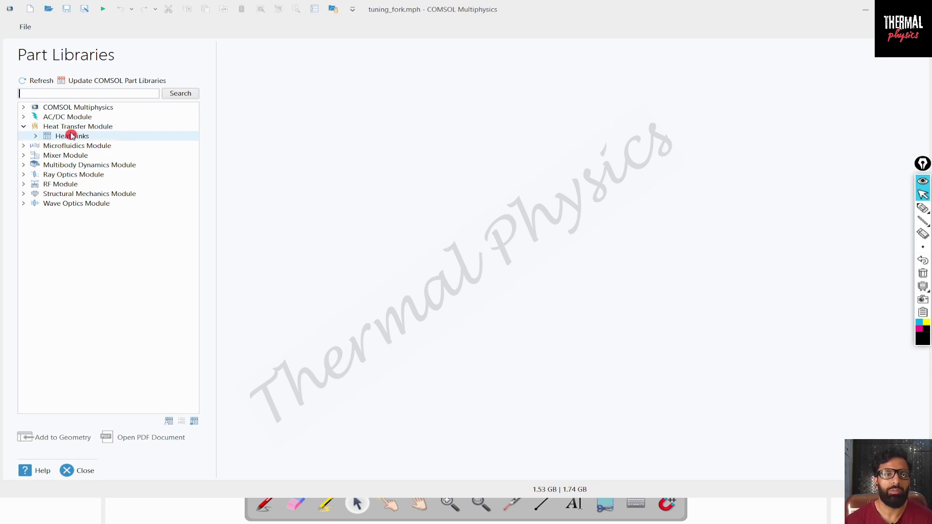
{"action": "left_click", "coordinate": [36, 137]}
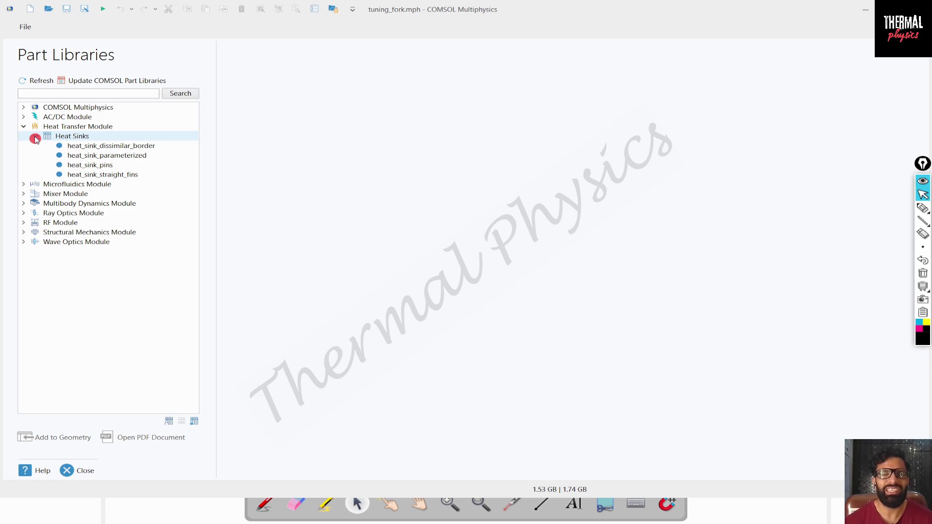
{"action": "left_click", "coordinate": [119, 145]}
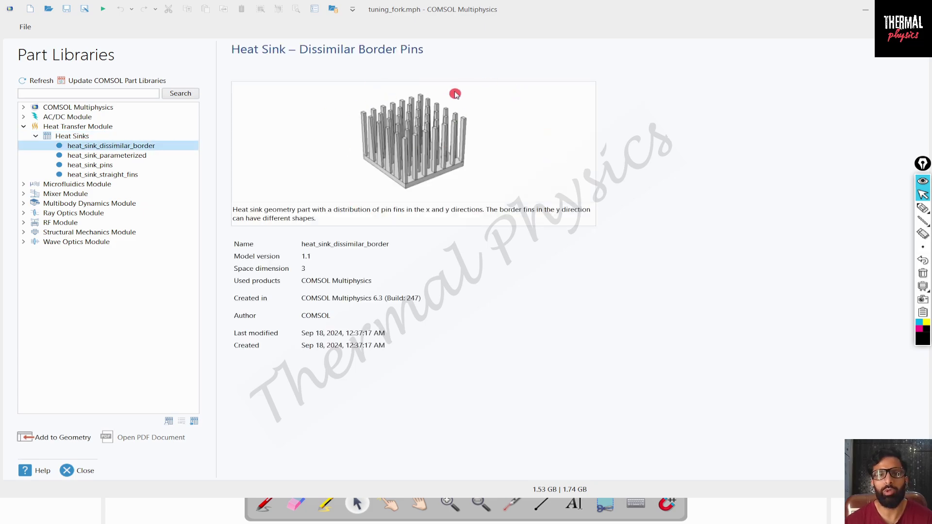
{"action": "double_click", "coordinate": [142, 146]}
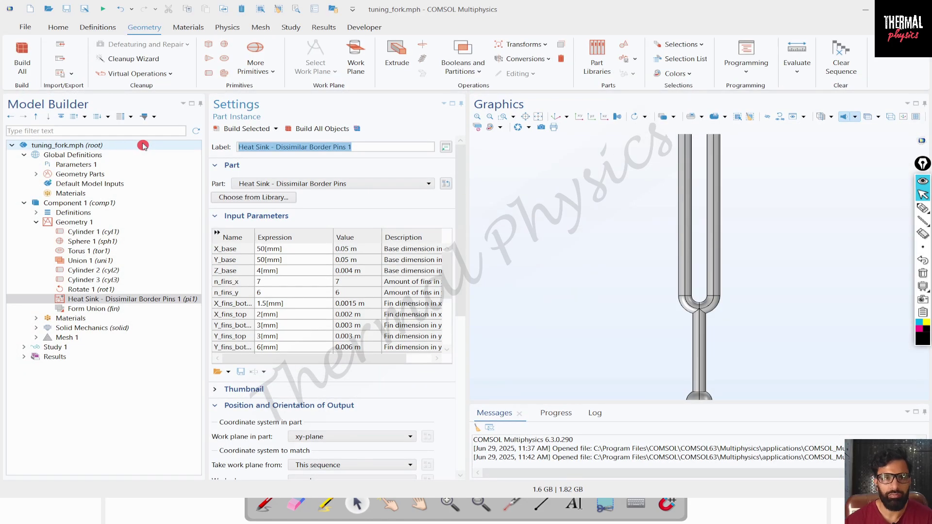
- Build all geometry objects with the Heat Sink - Dissimilar Border Pins part and inspect the heat sink from several angles
{"action": "left_click", "coordinate": [116, 300]}
{"action": "key", "text": "Delete"}
{"action": "left_click", "coordinate": [122, 301]}
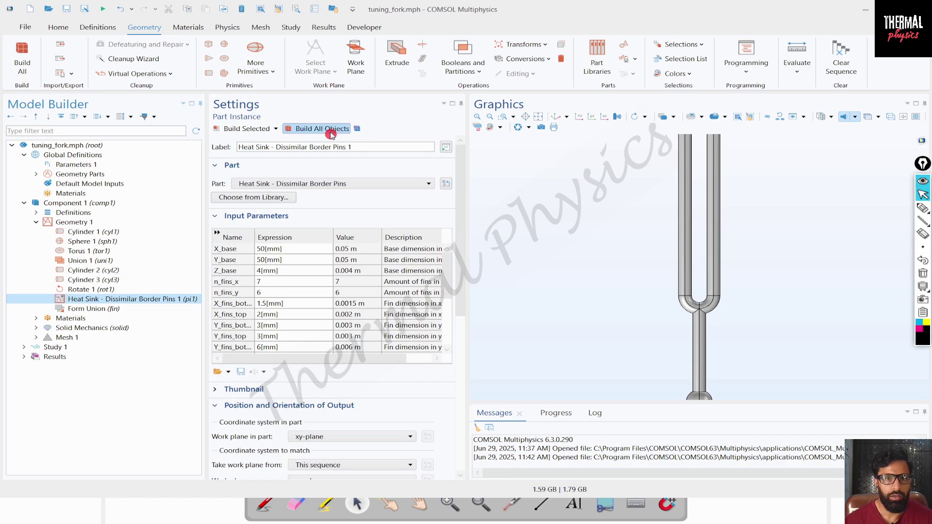
{"action": "left_click", "coordinate": [330, 131]}
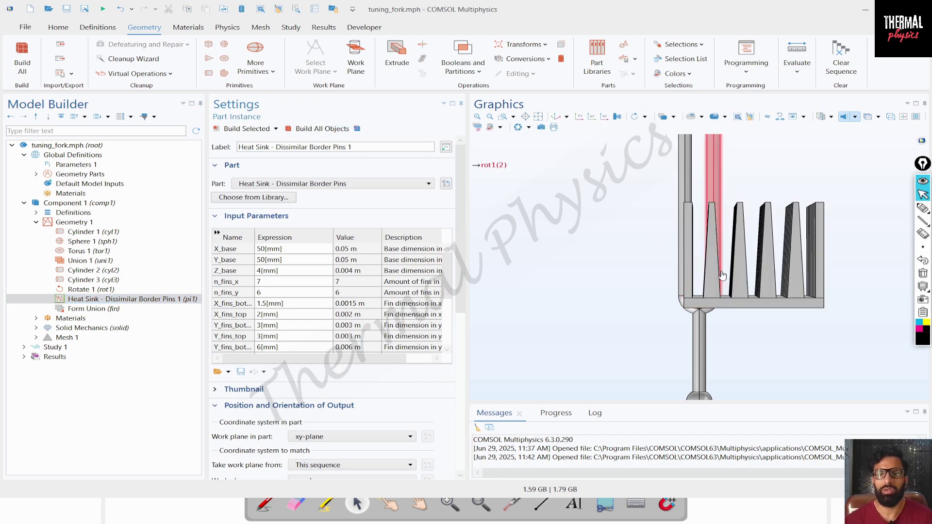
{"action": "left_click_drag", "start_coordinate": [490, 165], "coordinate": [635, 314]}
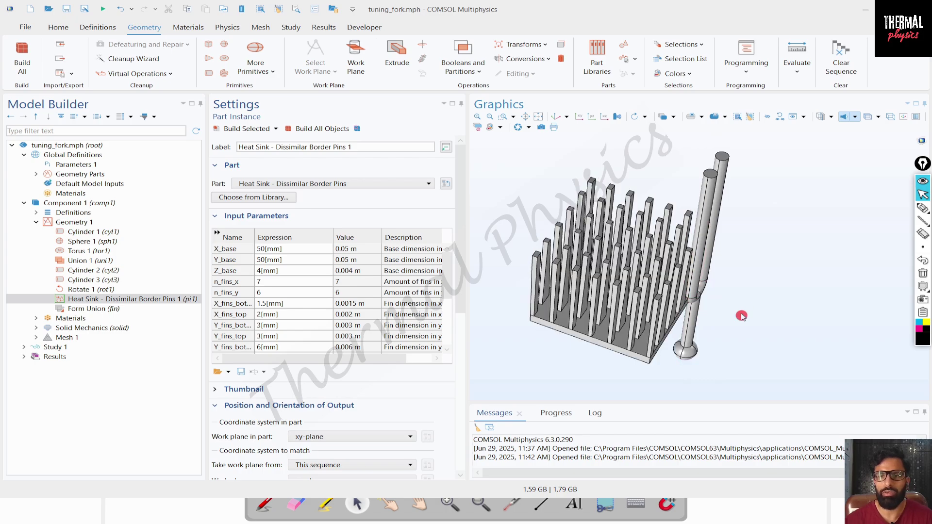
{"action": "left_click_drag", "start_coordinate": [548, 216], "coordinate": [554, 178]}
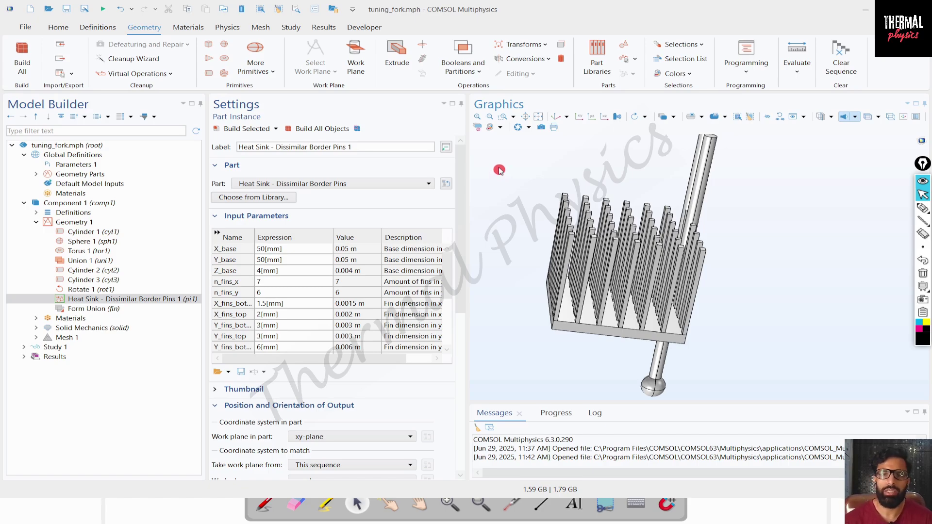
{"action": "left_click_drag", "start_coordinate": [633, 165], "coordinate": [608, 179]}
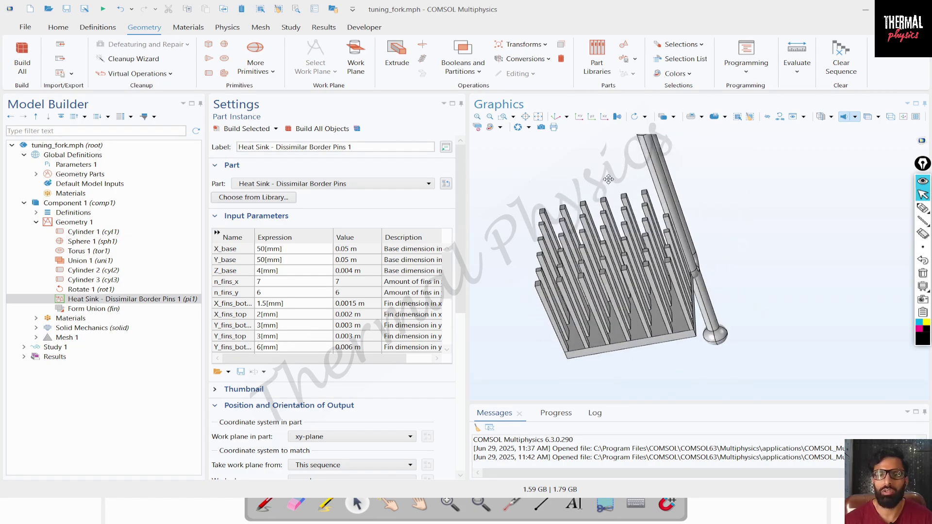
- Review the Licensed and Used Products in Session for the untitled model, and accept the dialog
{"action": "left_click", "coordinate": [25, 28]}
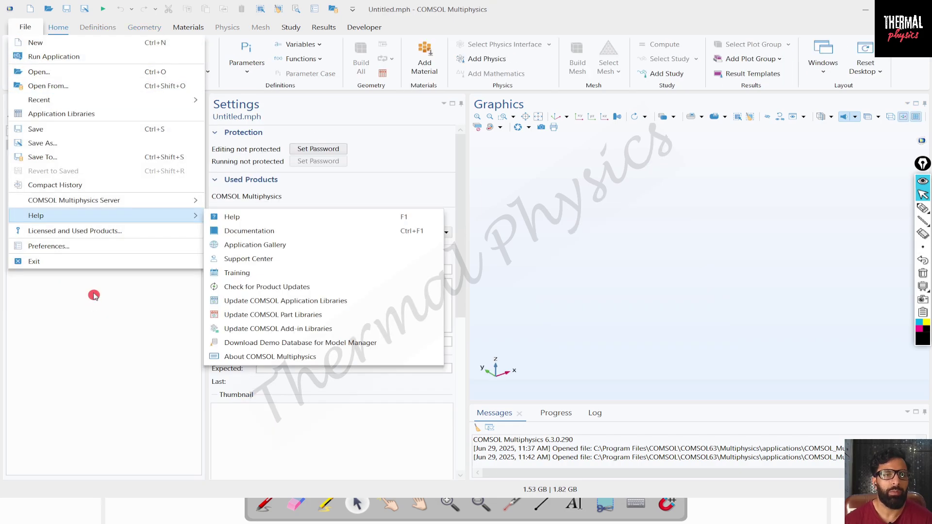
{"action": "left_click", "coordinate": [94, 318]}
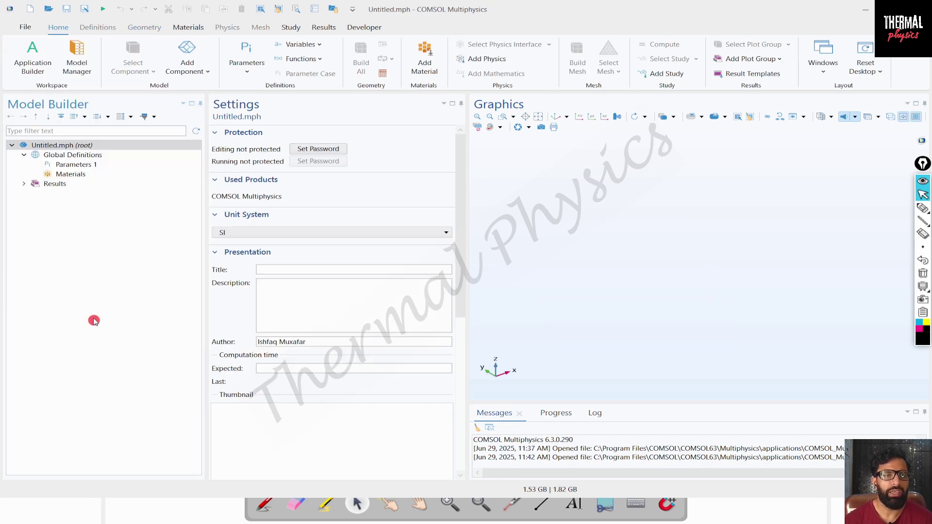
{"action": "left_click", "coordinate": [26, 28]}
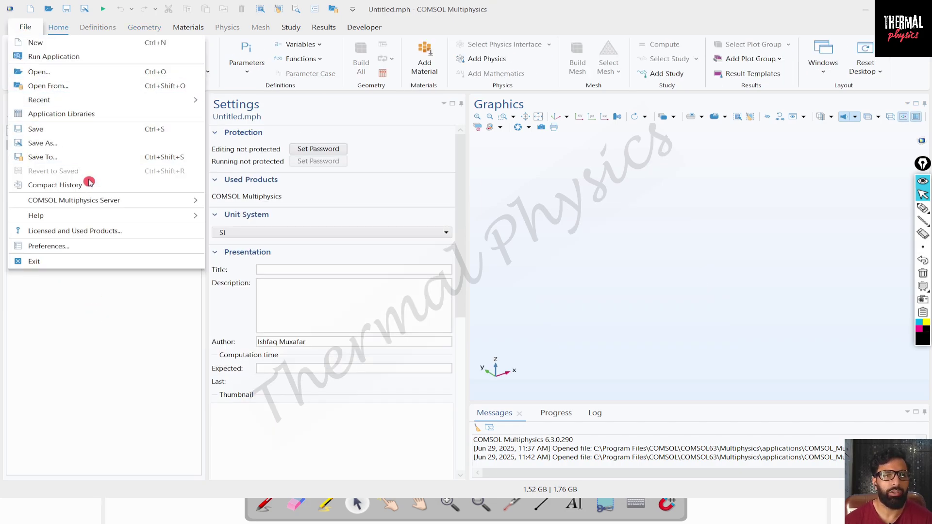
{"action": "left_click", "coordinate": [94, 232]}
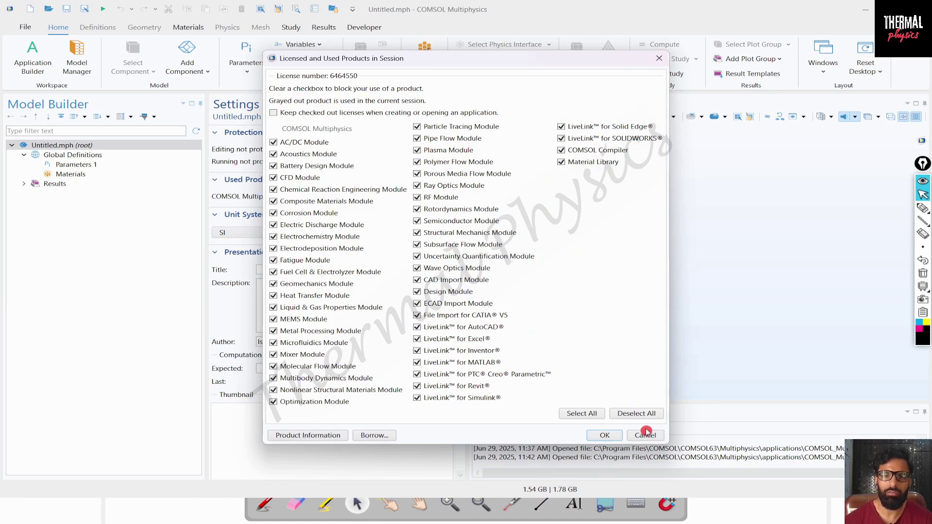
{"action": "left_click", "coordinate": [604, 434]}
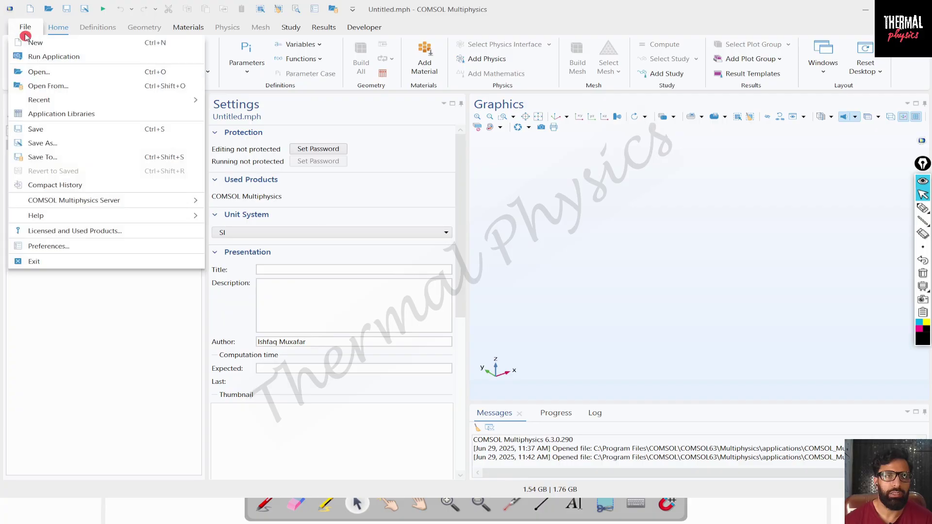
- Open the Preferences, expand the User Interface category and review the available interface languages
{"action": "left_click", "coordinate": [81, 253]}
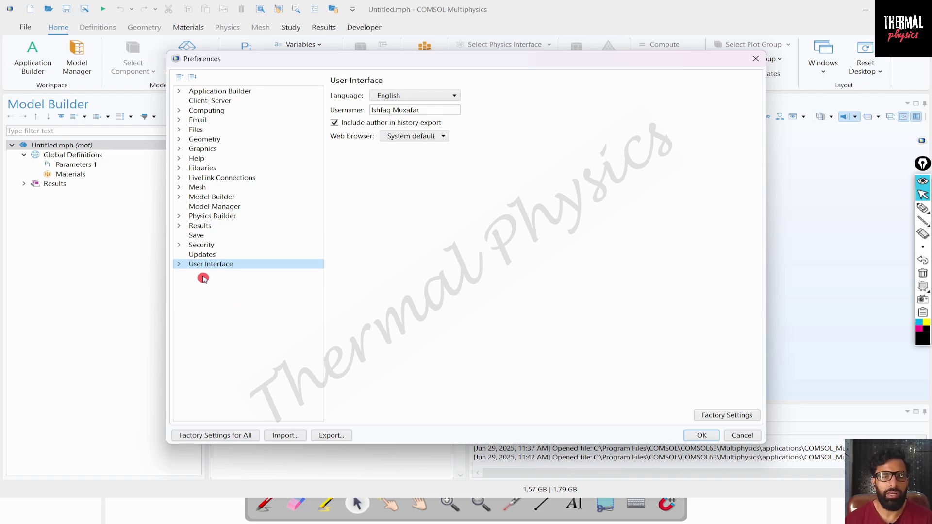
{"action": "left_click", "coordinate": [178, 265]}
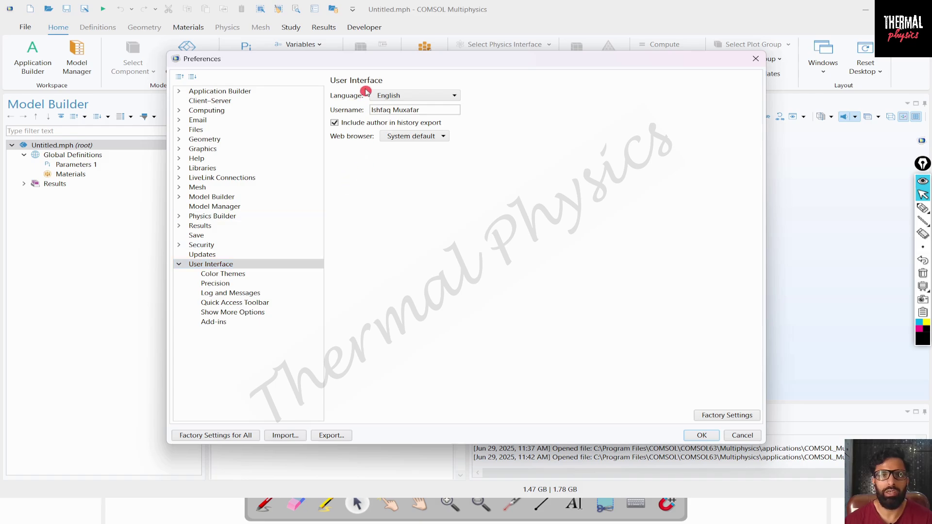
{"action": "left_click", "coordinate": [453, 95]}
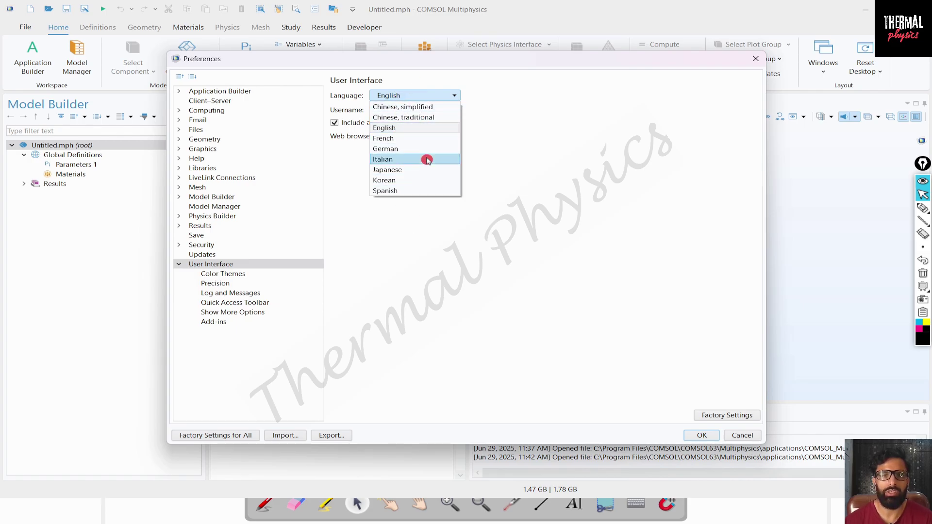
{"action": "left_click", "coordinate": [365, 259]}
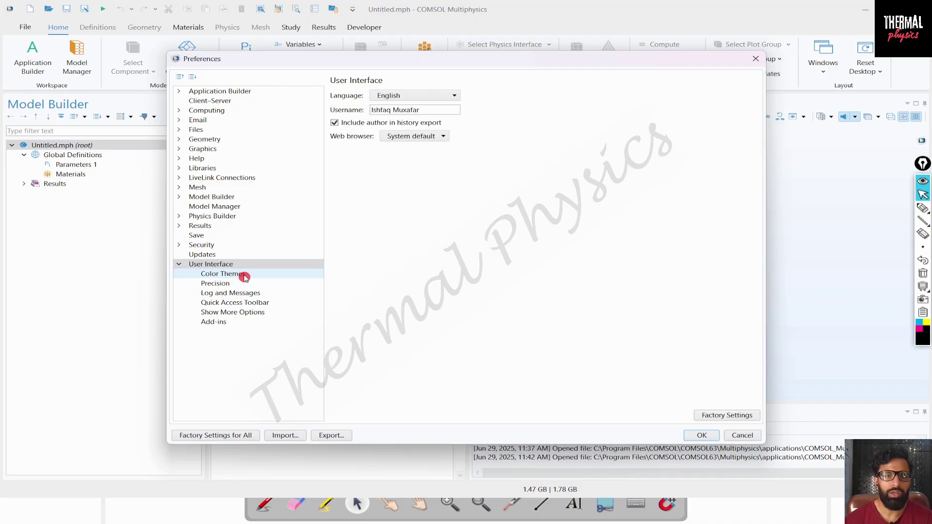
- Set the desktop color theme to Dark in the Color Themes preferences and apply it
{"action": "left_click", "coordinate": [265, 277]}
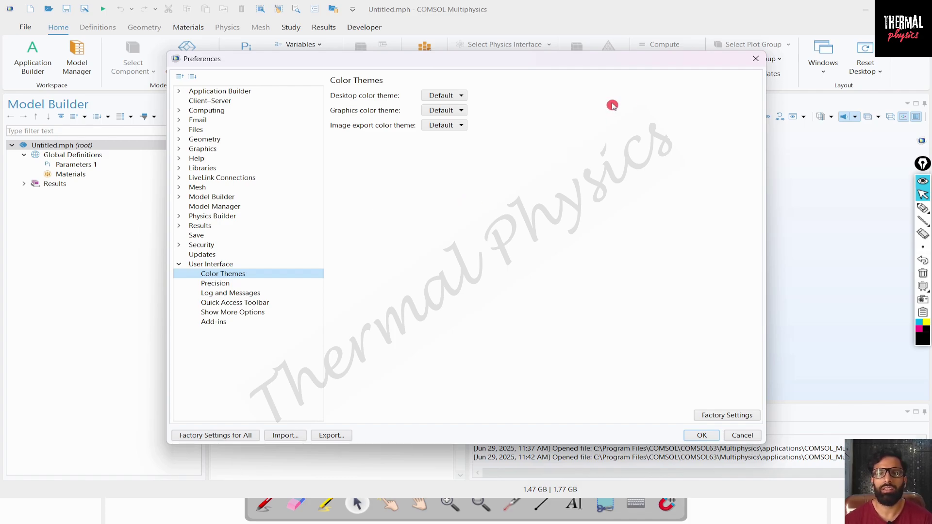
{"action": "left_click_drag", "start_coordinate": [703, 65], "coordinate": [726, 447]}
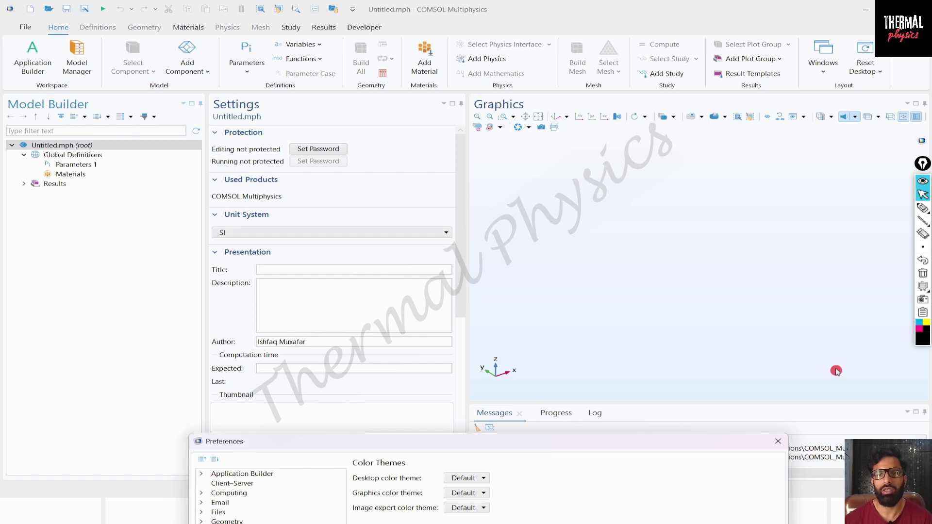
{"action": "left_click_drag", "start_coordinate": [675, 443], "coordinate": [628, 52]}
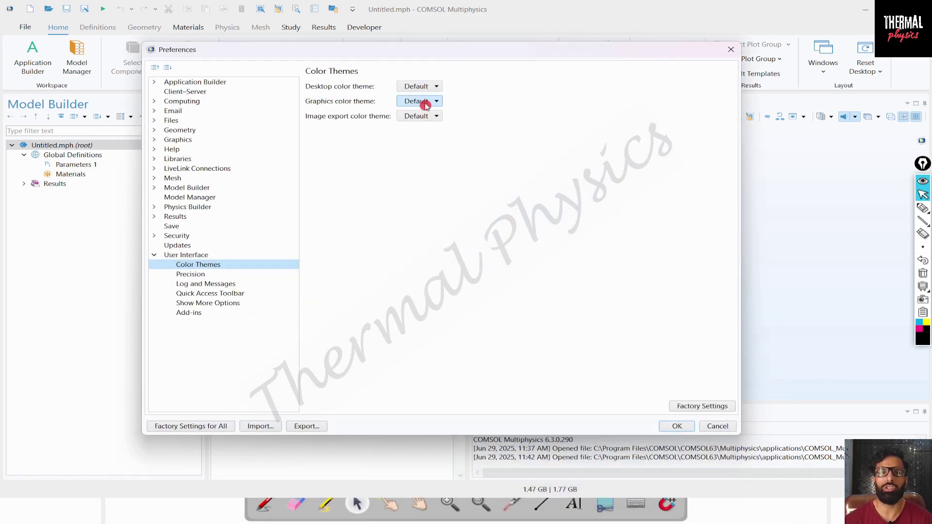
{"action": "left_click", "coordinate": [434, 88]}
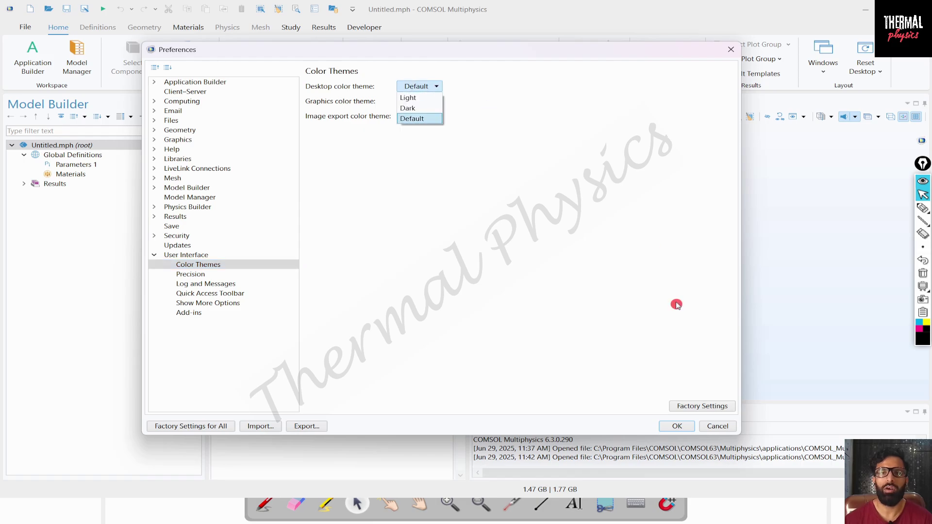
{"action": "left_click", "coordinate": [676, 304]}
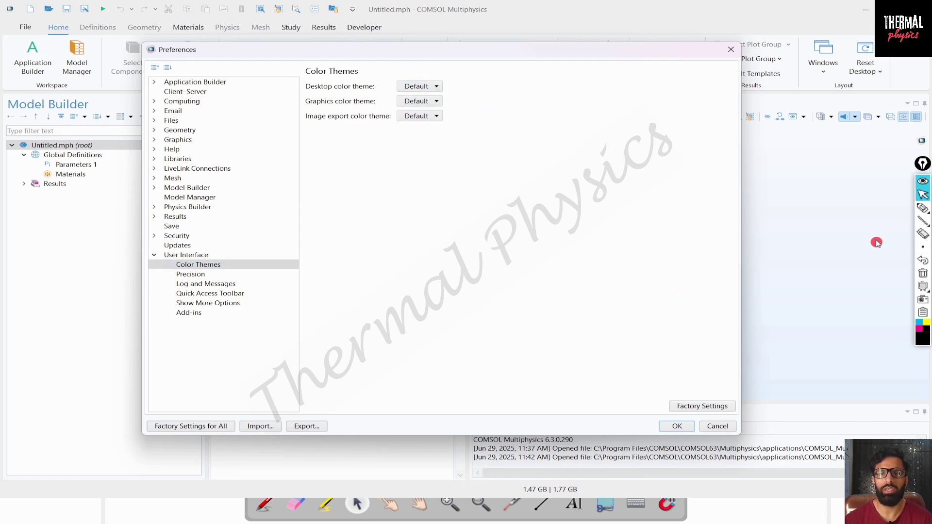
{"action": "left_click", "coordinate": [436, 88]}
{"action": "left_click", "coordinate": [419, 107]}
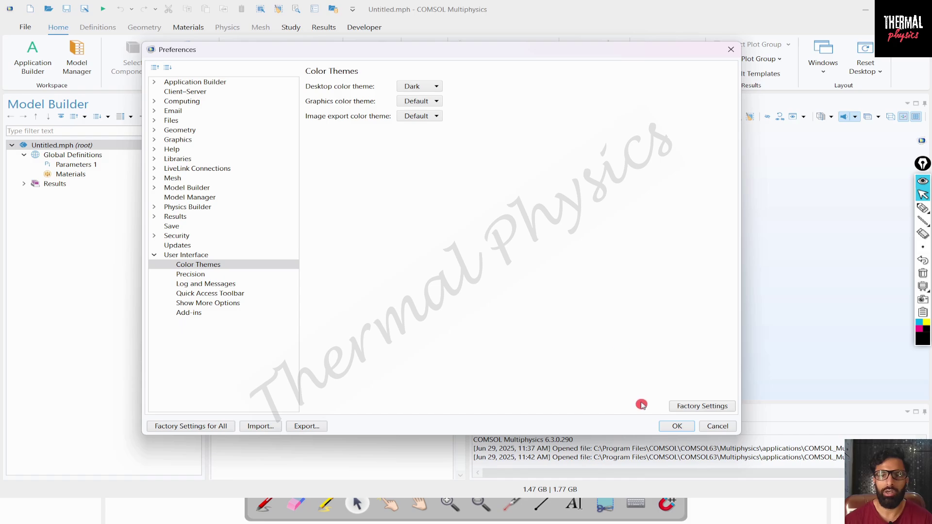
{"action": "left_click", "coordinate": [668, 426]}
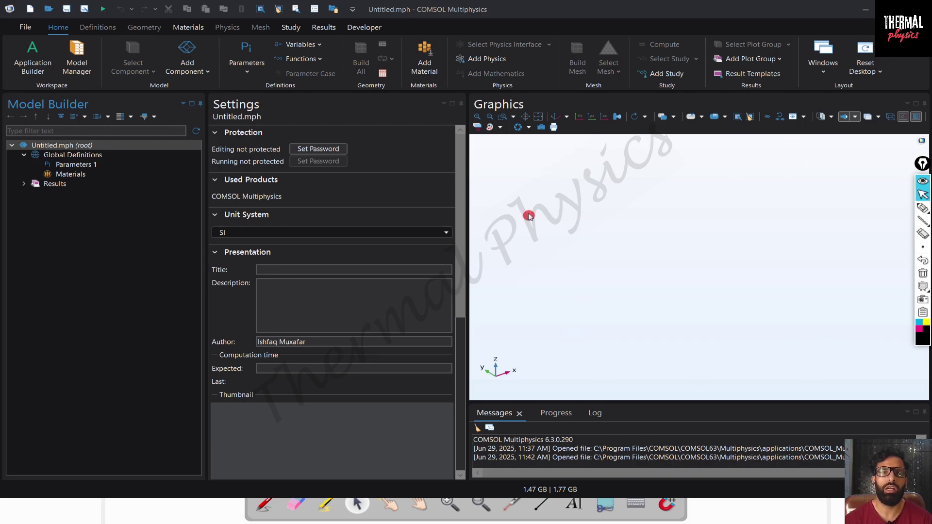
- Reopen the Color Themes preferences, set the graphics color theme to Dark and apply it
{"action": "left_click", "coordinate": [22, 25]}
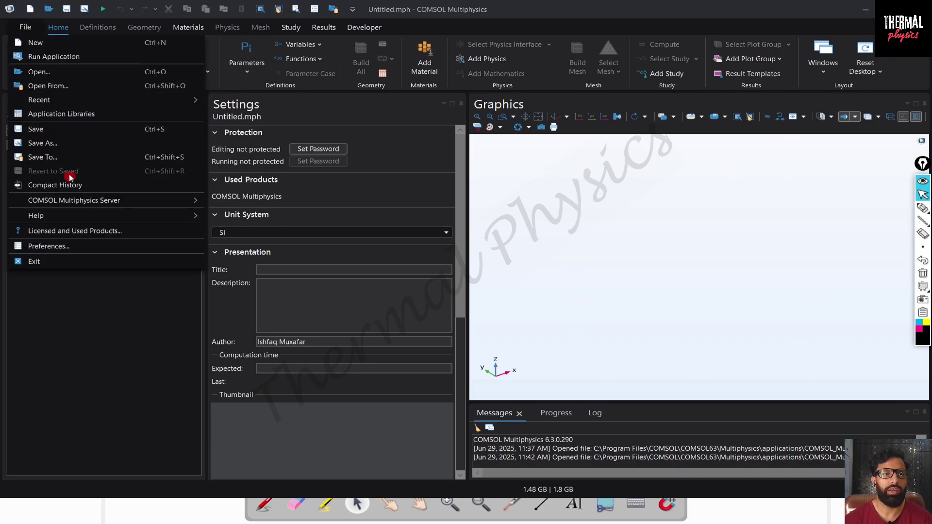
{"action": "left_click", "coordinate": [72, 245]}
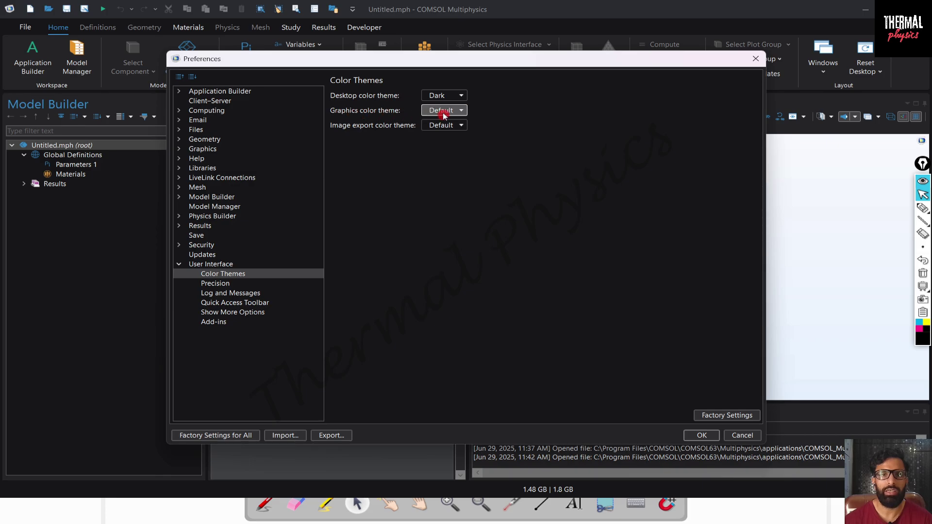
{"action": "left_click", "coordinate": [461, 111]}
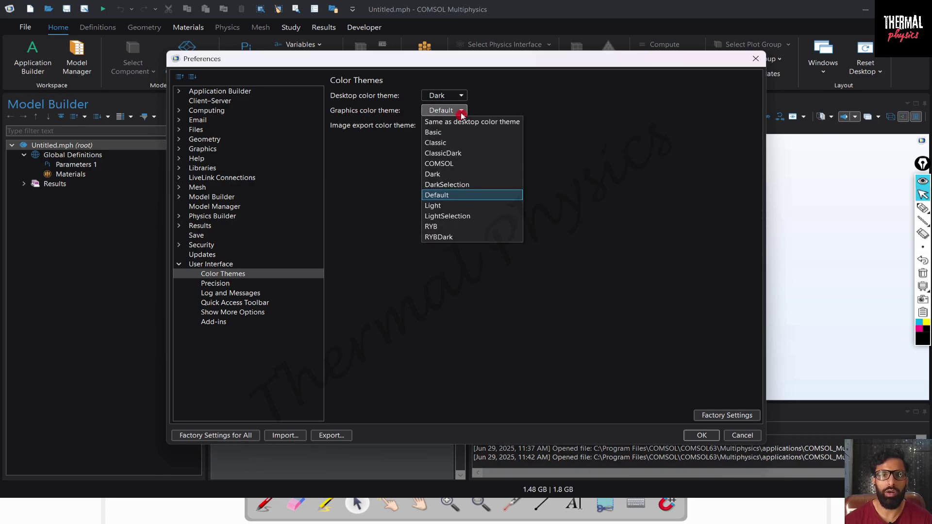
{"action": "left_click", "coordinate": [455, 174]}
{"action": "left_click", "coordinate": [701, 435]}
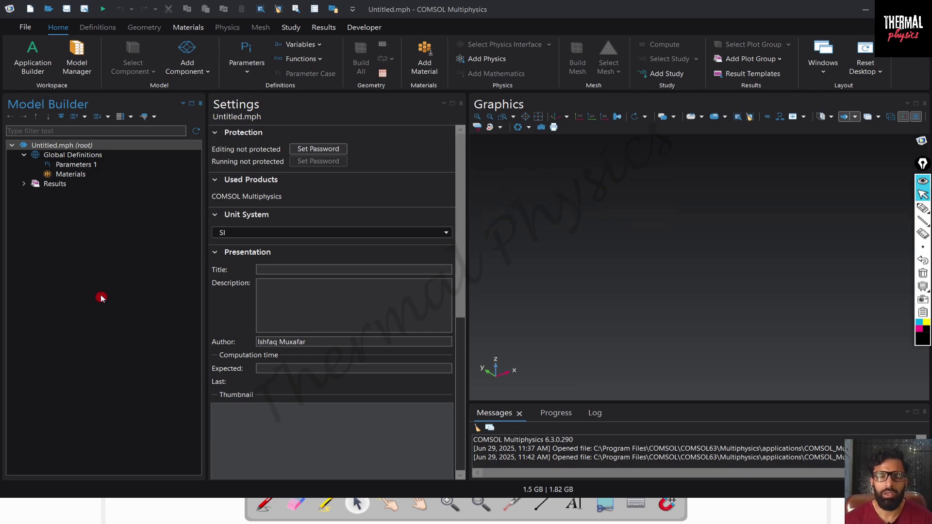
- Try to set the desktop and graphics color themes back to Default, review the image export themes, and close the Preferences
{"action": "left_click", "coordinate": [115, 131]}
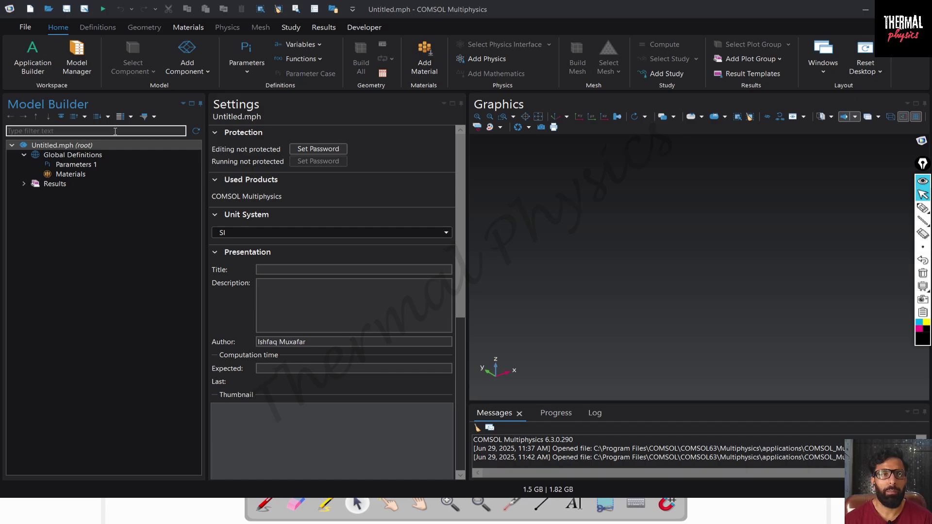
{"action": "left_click", "coordinate": [37, 29]}
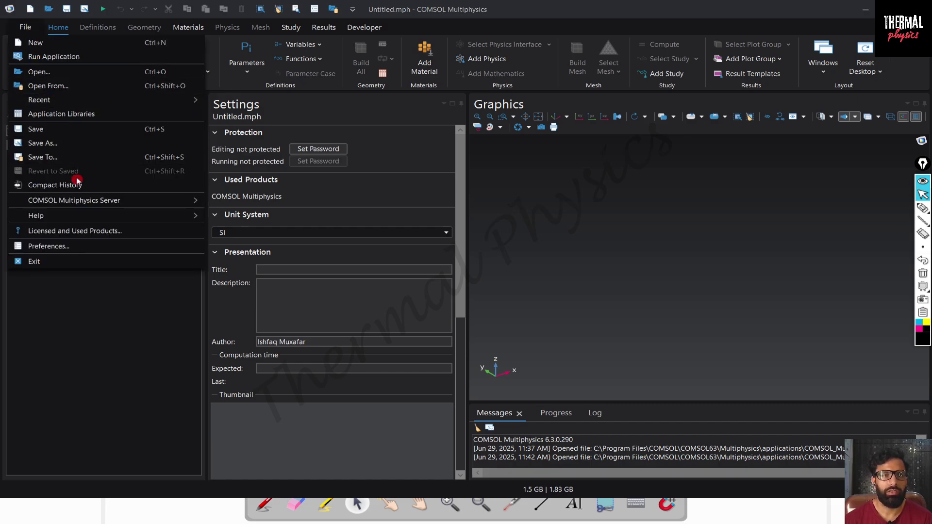
{"action": "left_click", "coordinate": [80, 249]}
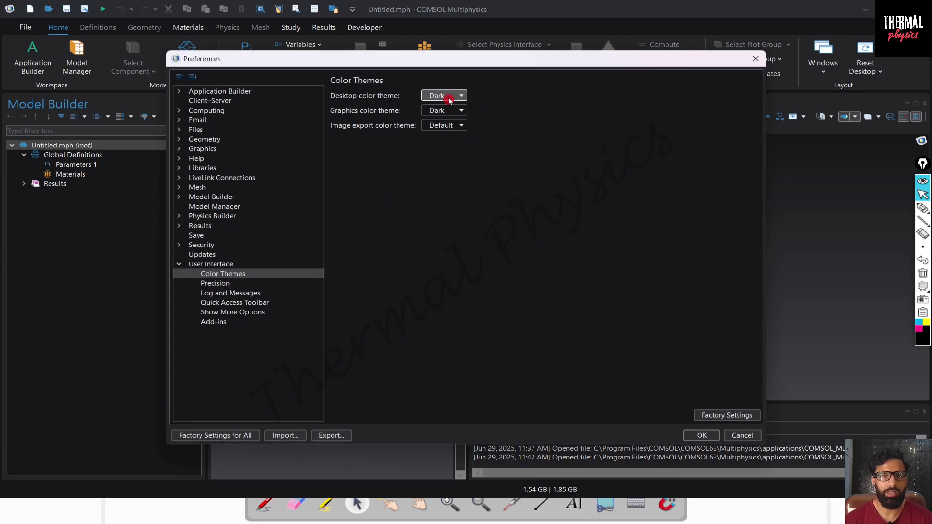
{"action": "left_click", "coordinate": [449, 95]}
{"action": "left_click", "coordinate": [437, 127]}
{"action": "left_click", "coordinate": [449, 110]}
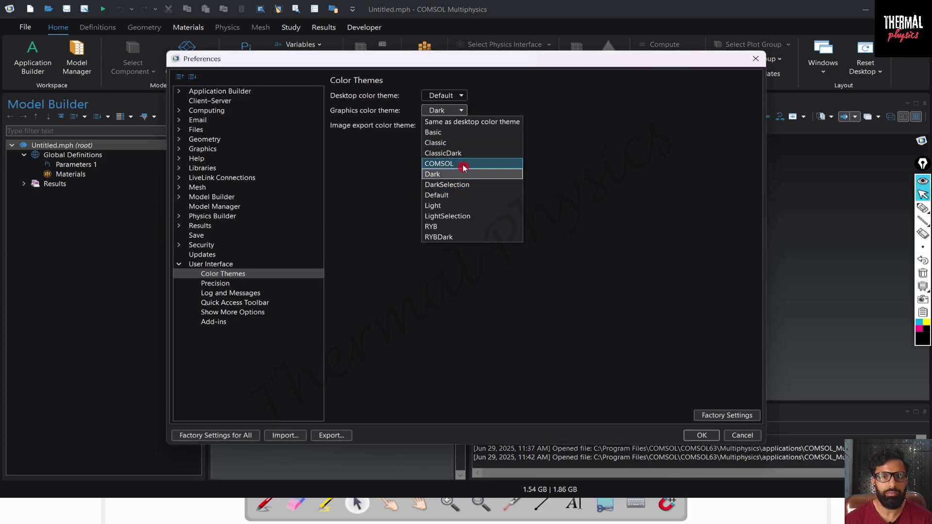
{"action": "left_click", "coordinate": [453, 195]}
{"action": "left_click", "coordinate": [461, 125]}
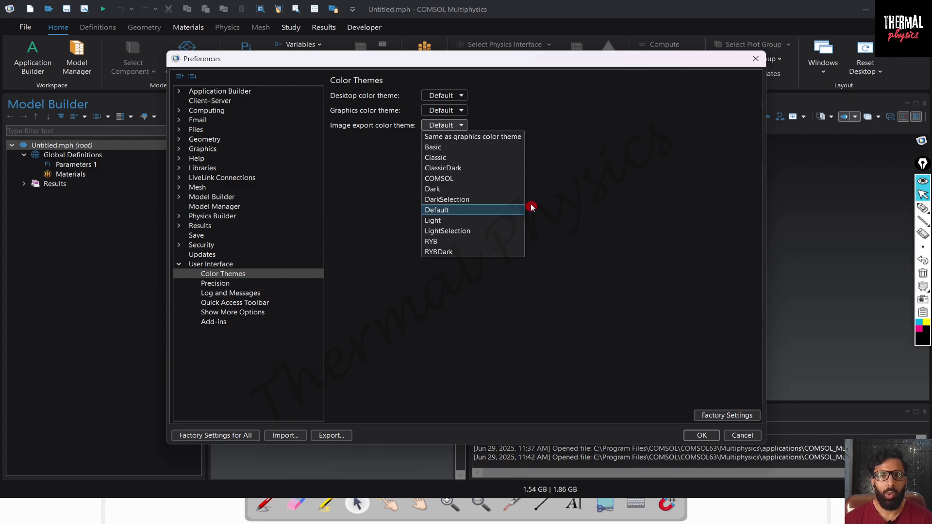
{"action": "left_click", "coordinate": [705, 435]}
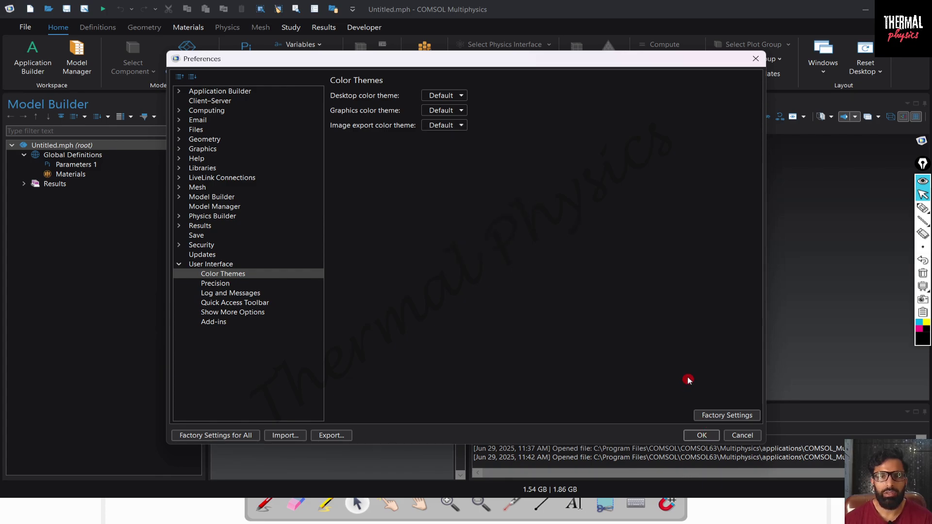
{"action": "left_click", "coordinate": [755, 59]}
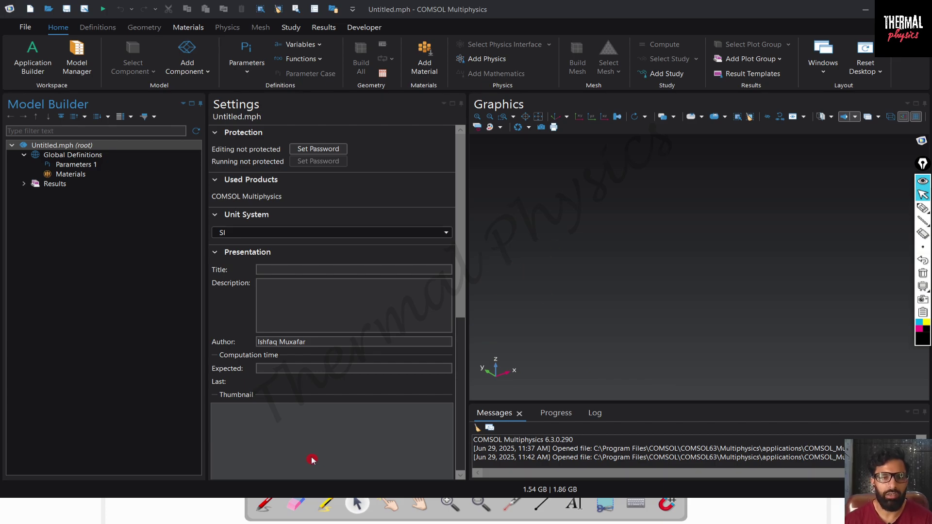
- Review the image export color theme options in the Preferences and accept the dialog
{"action": "left_click", "coordinate": [541, 229]}
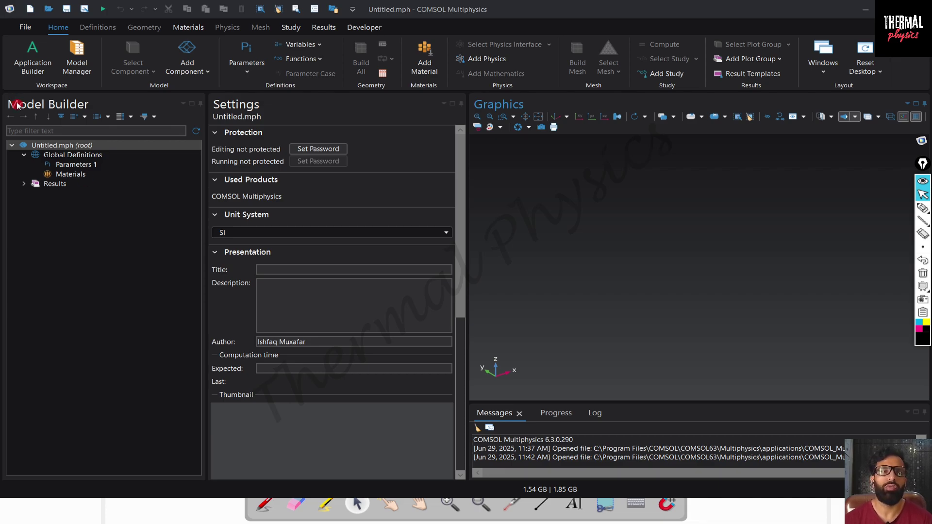
{"action": "left_click", "coordinate": [25, 27]}
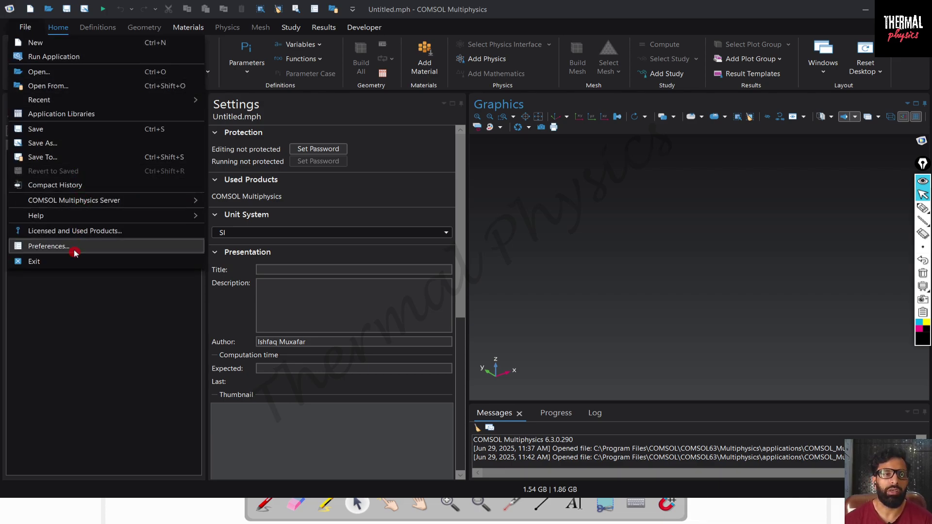
{"action": "key", "text": "Escape"}
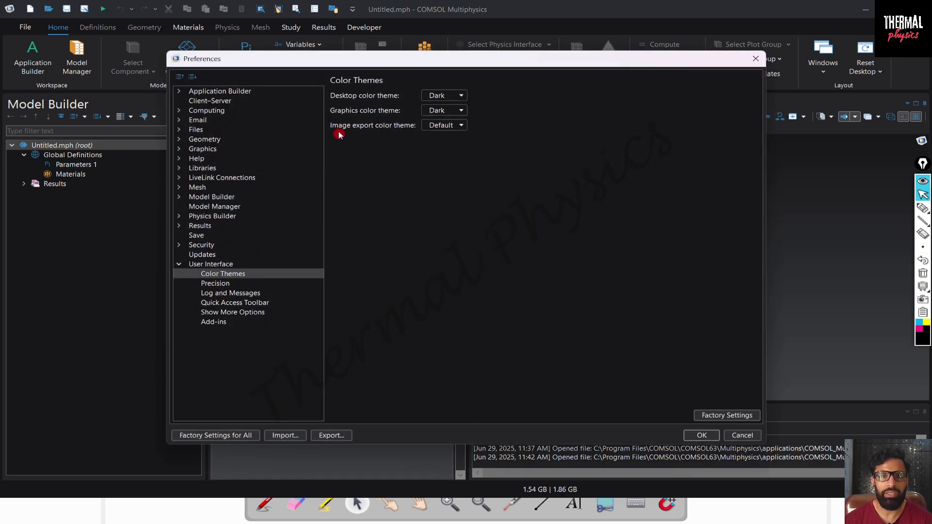
{"action": "left_click", "coordinate": [454, 127]}
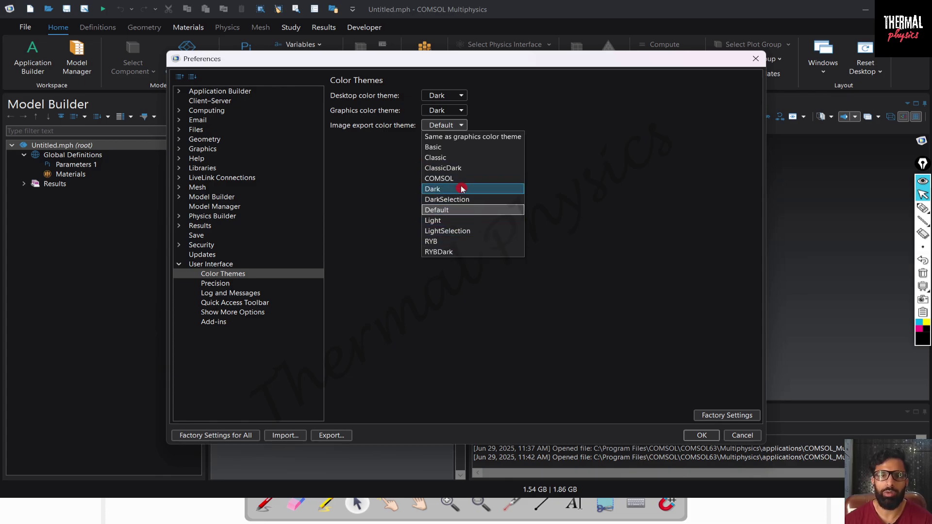
{"action": "left_click", "coordinate": [395, 170]}
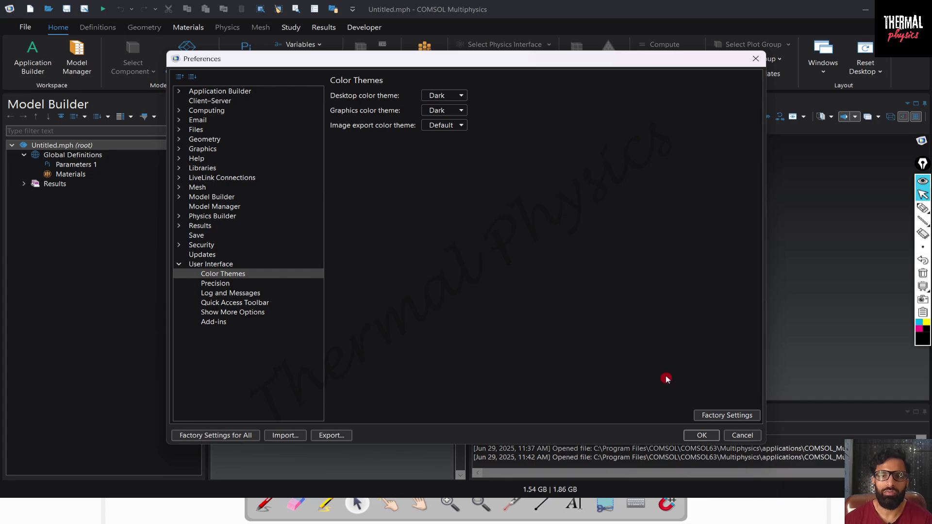
{"action": "left_click", "coordinate": [699, 436]}
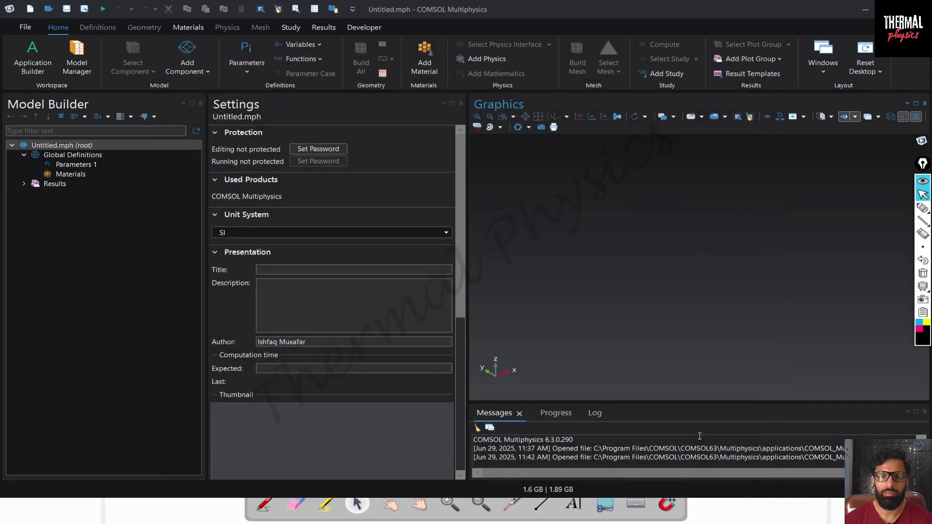
- Exit COMSOL Multiphysics and switch to the whiteboard page titled COMSOL User Interface
{"action": "left_click", "coordinate": [26, 27]}
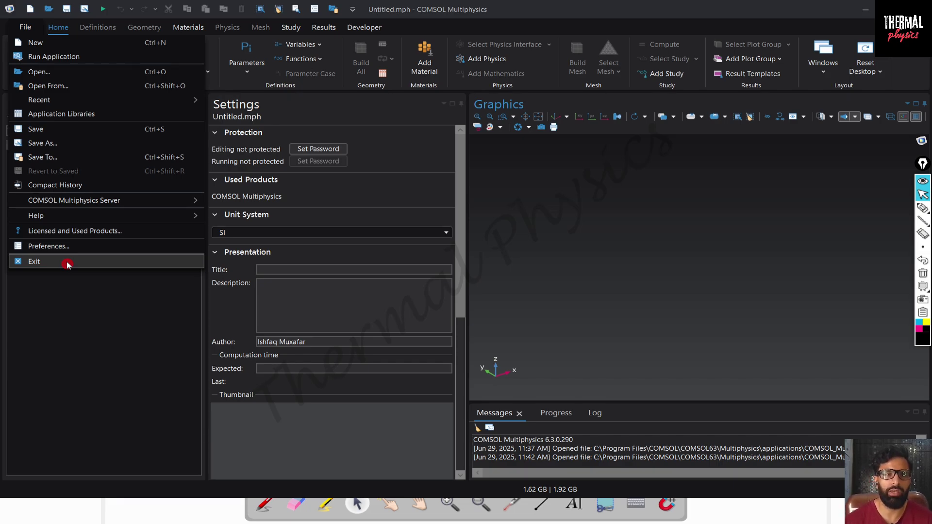
{"action": "left_click", "coordinate": [613, 224]}
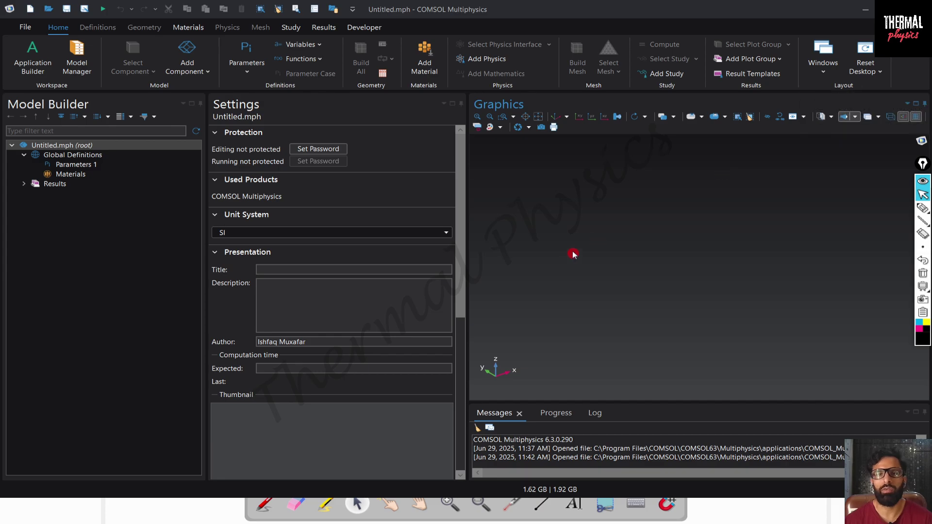
{"action": "left_click", "coordinate": [20, 30]}
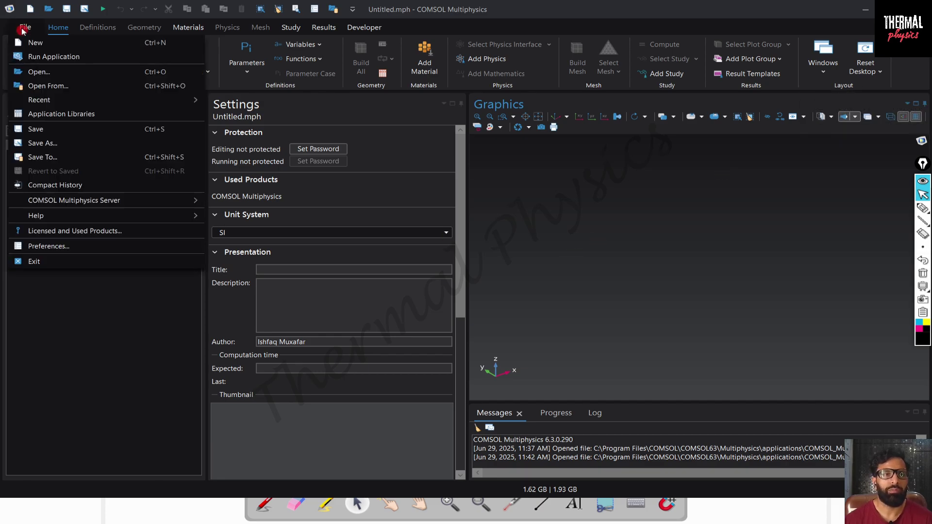
{"action": "left_click", "coordinate": [35, 262]}
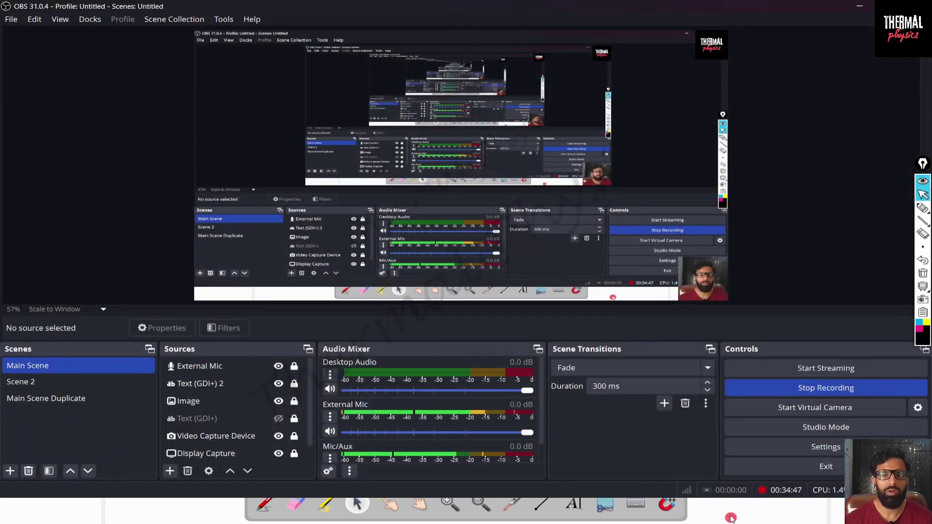
{"action": "left_click", "coordinate": [730, 518]}
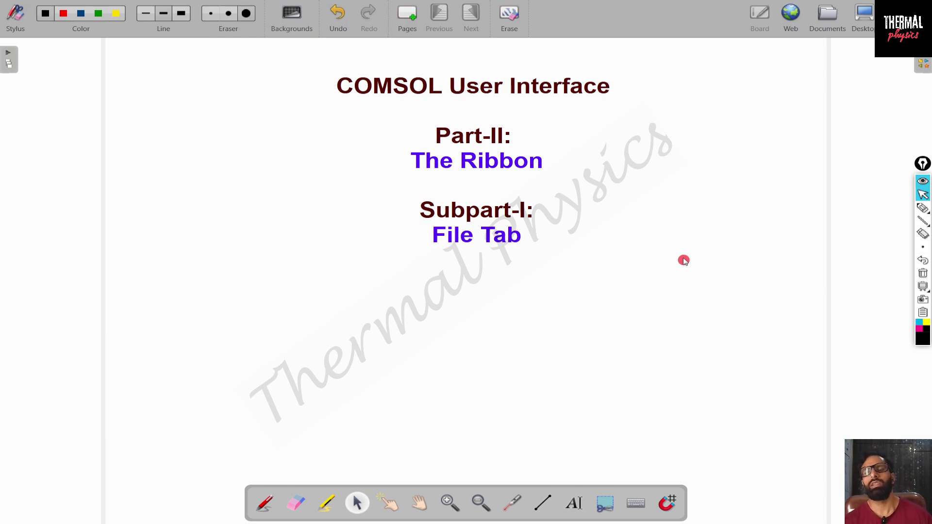